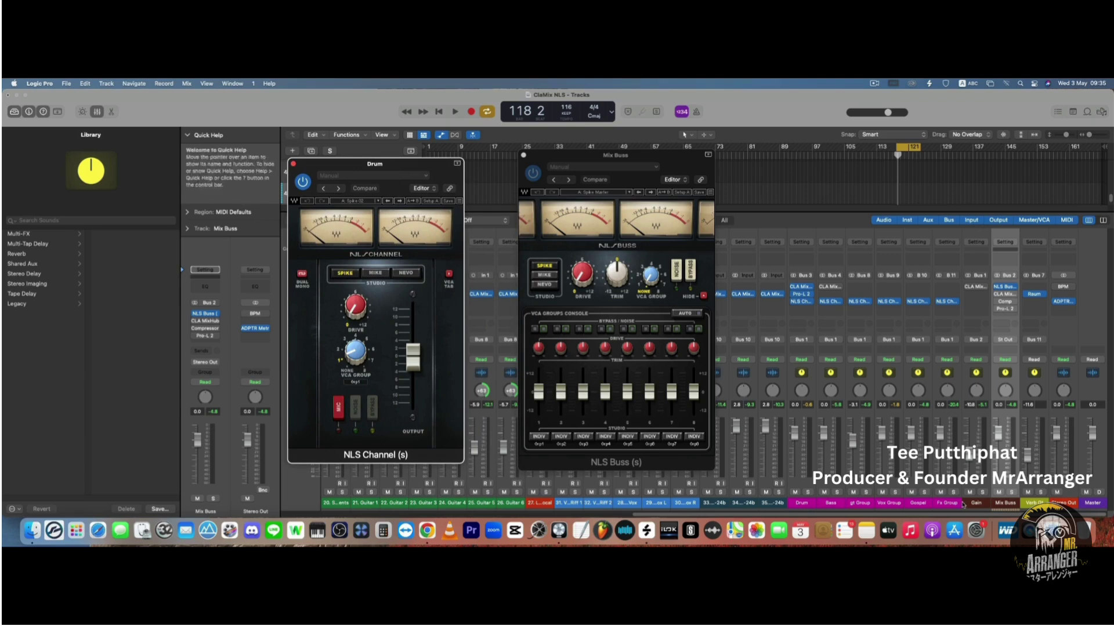
Select the Drum, Bass, gt Group, Vox Group, Gospel and Fx Group channel strips one after another to review the group buses
left_click(807, 504)
left_click(831, 504)
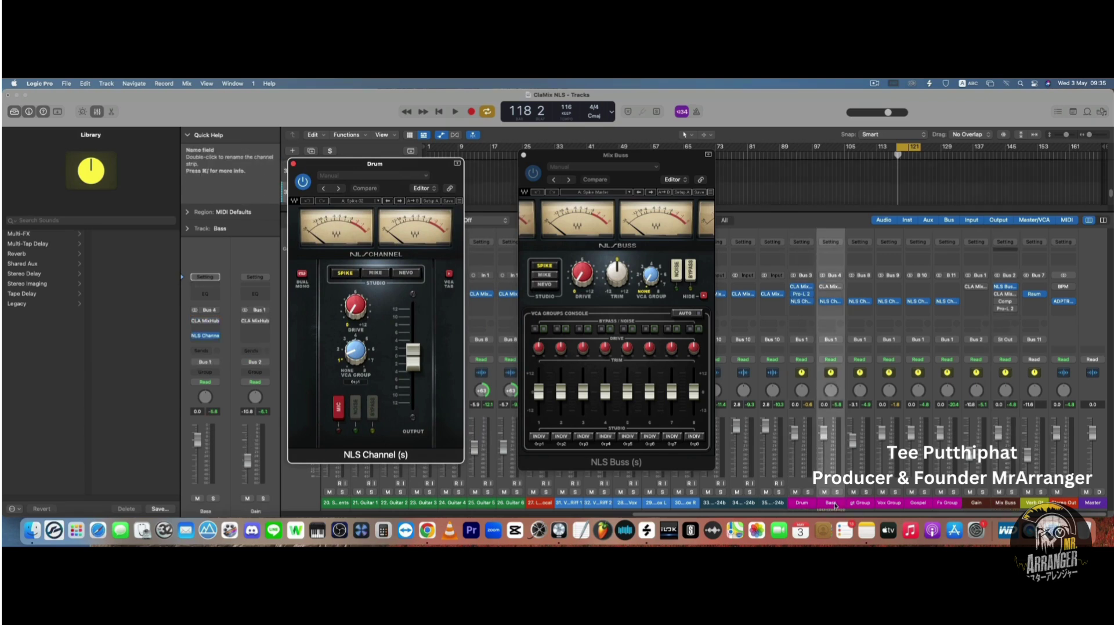
left_click(859, 503)
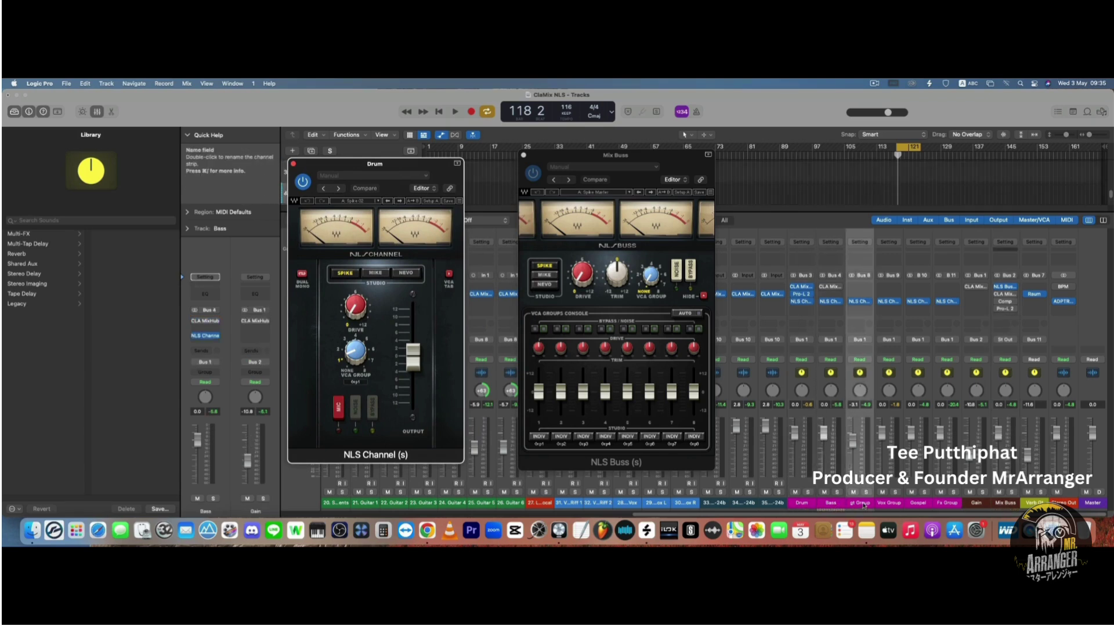
left_click(897, 502)
left_click(917, 504)
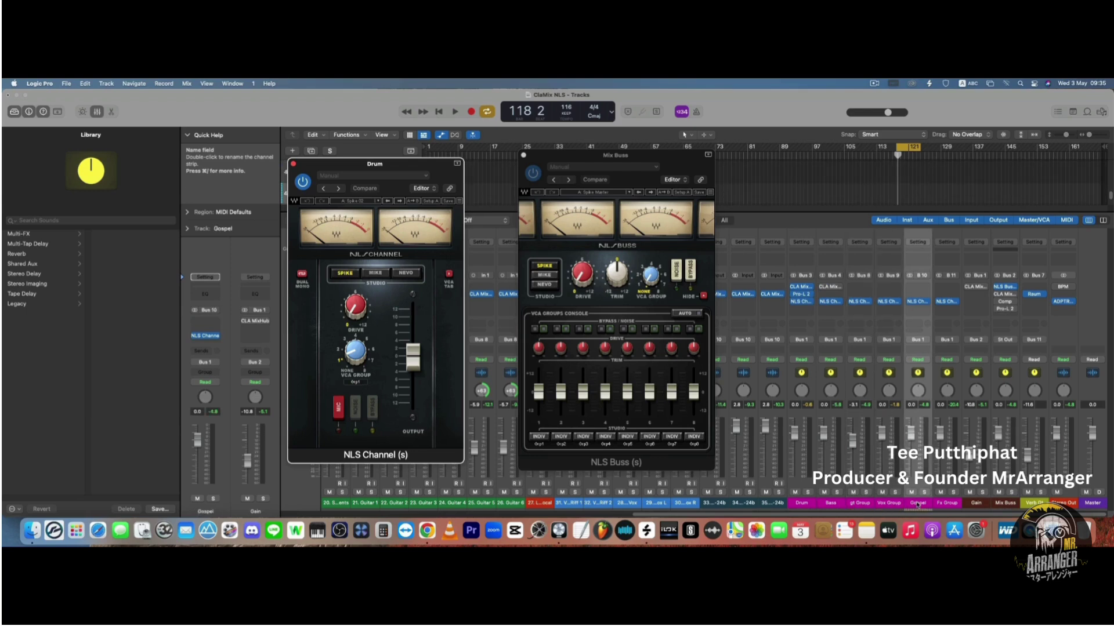
left_click(946, 503)
Try the VCA group selector on the Drum and Bass NLS Channel plug-ins and check the matching group strips in the NLS Buss
left_click(803, 303)
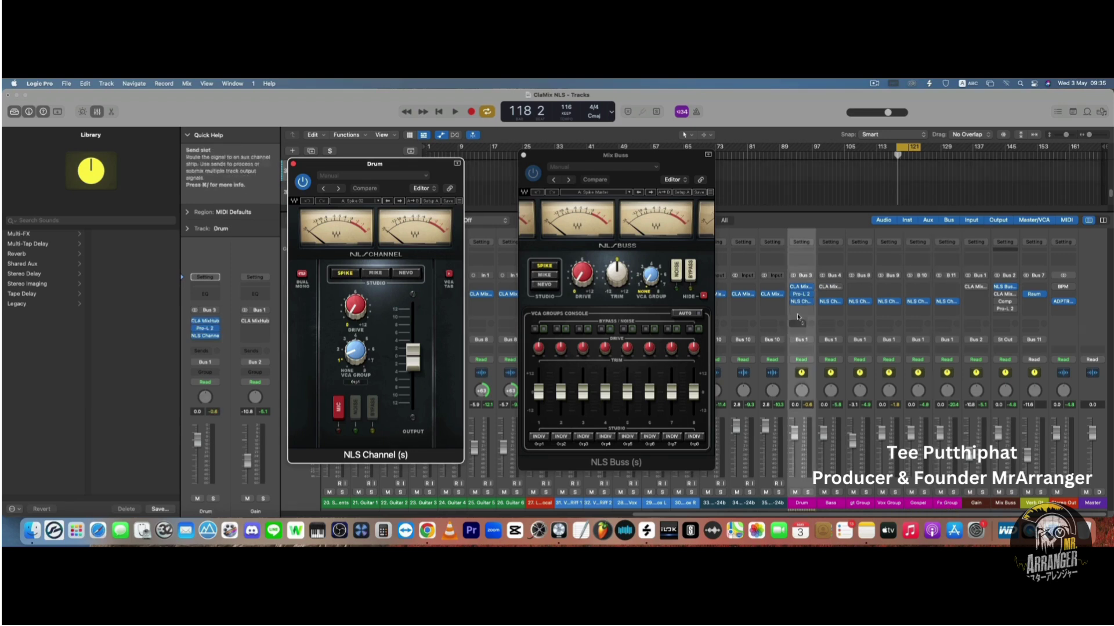
left_click(801, 301)
left_click(801, 302)
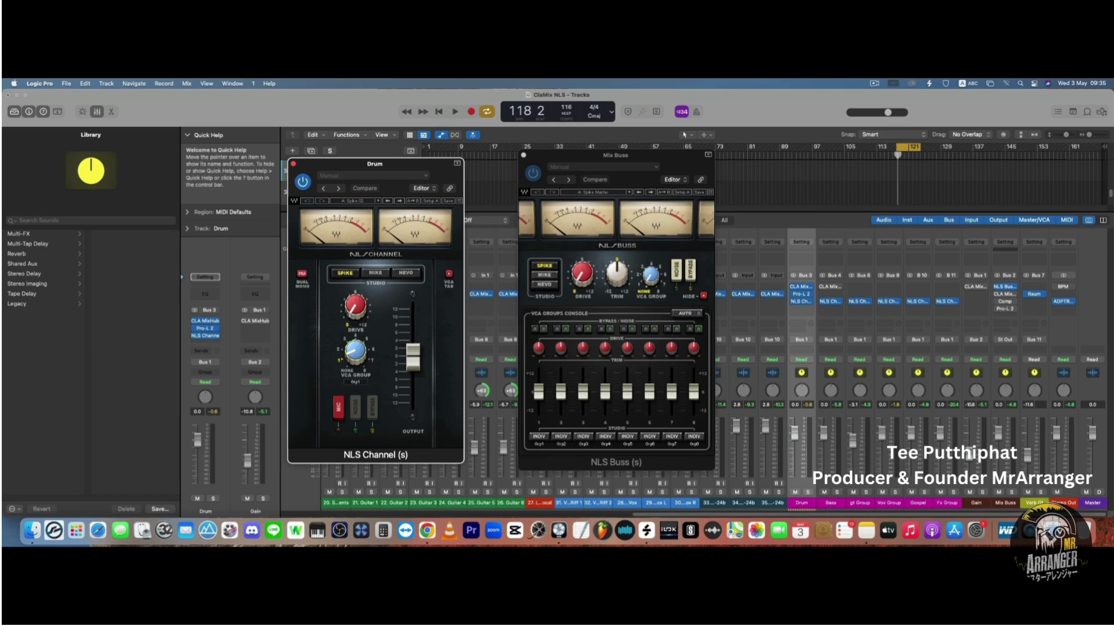
mouse_move(352, 358)
left_mouse_down()
mouse_move(351, 342)
mouse_move(351, 374)
mouse_move(355, 339)
left_mouse_up()
left_click(544, 408)
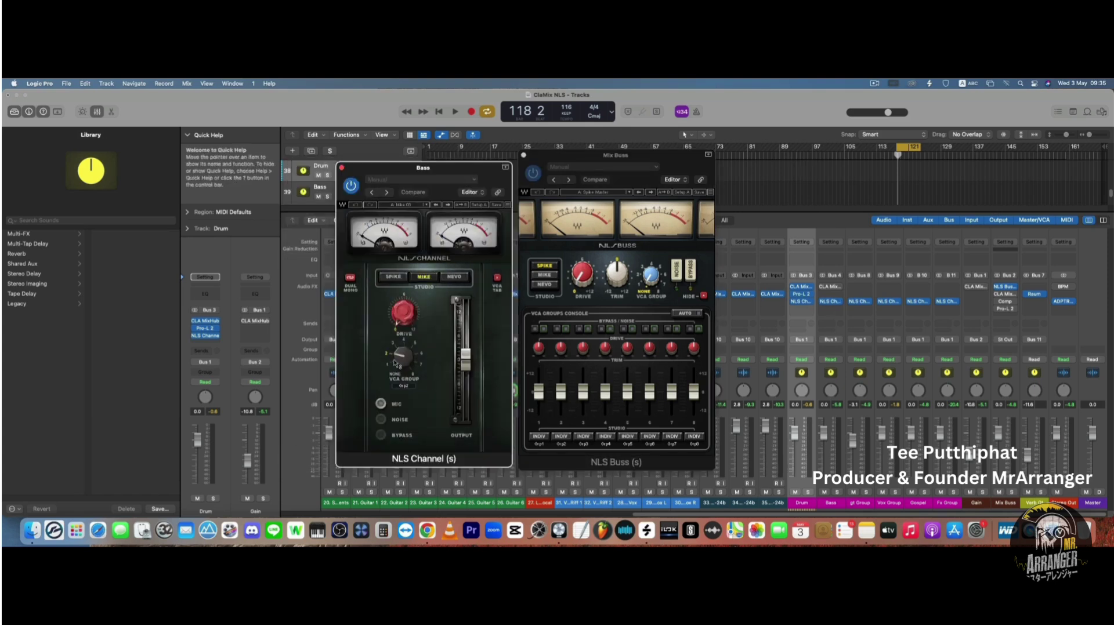
left_click_drag(394, 363, 402, 374)
left_click_drag(402, 367, 401, 353)
Open the NLS Channel on the gt Group, Gospel and Fx Group strips in turn, check each VCA group assignment, and close them
left_click(859, 302)
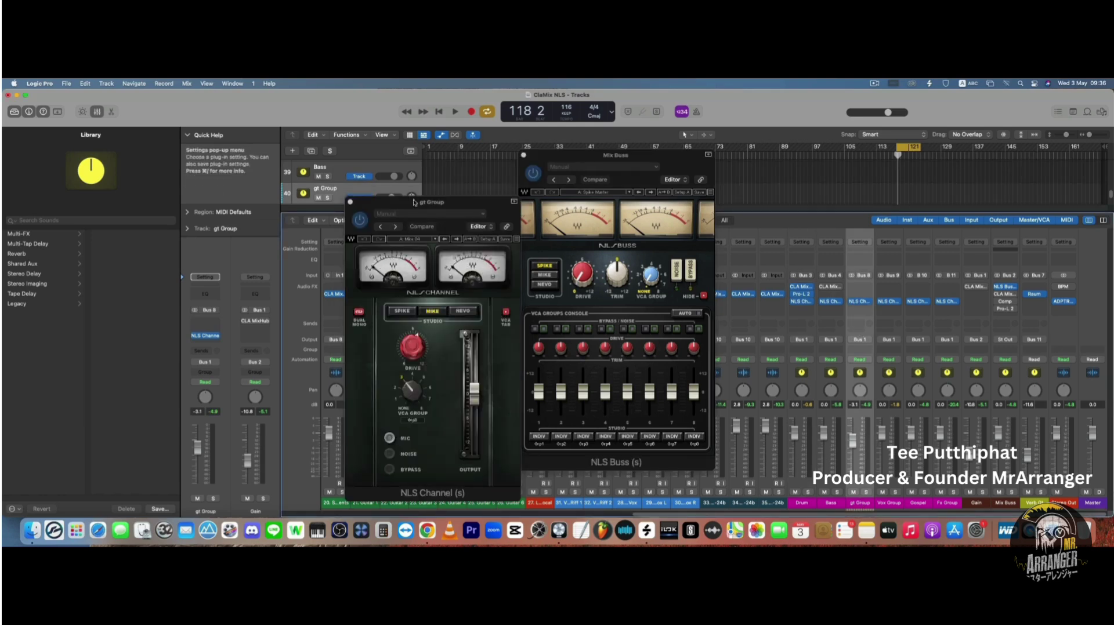
left_click_drag(431, 201, 379, 170)
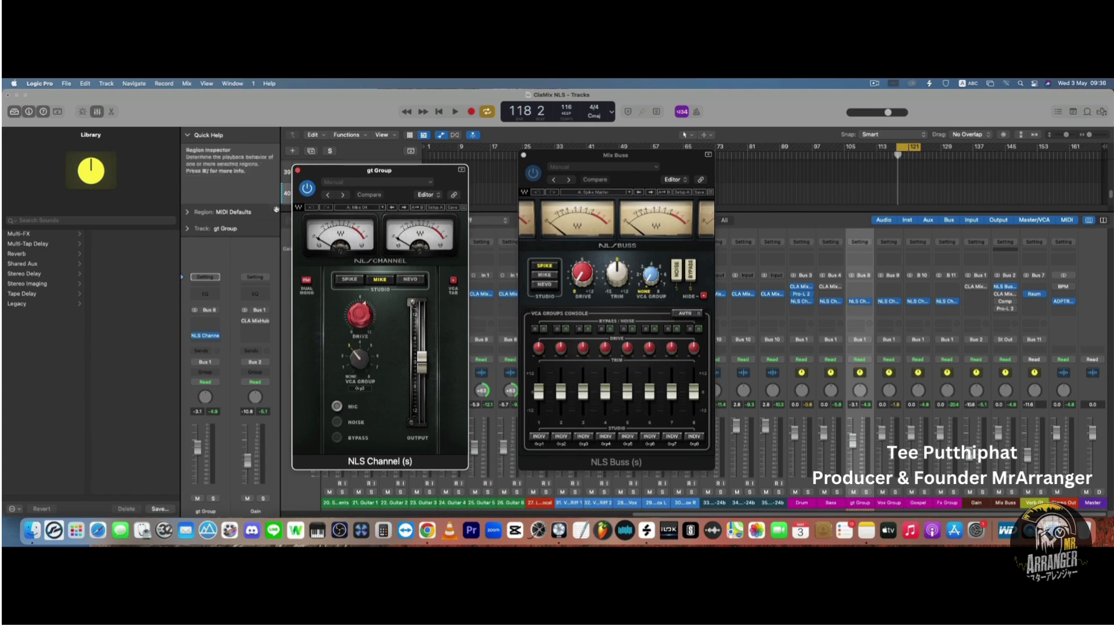
left_click(298, 171)
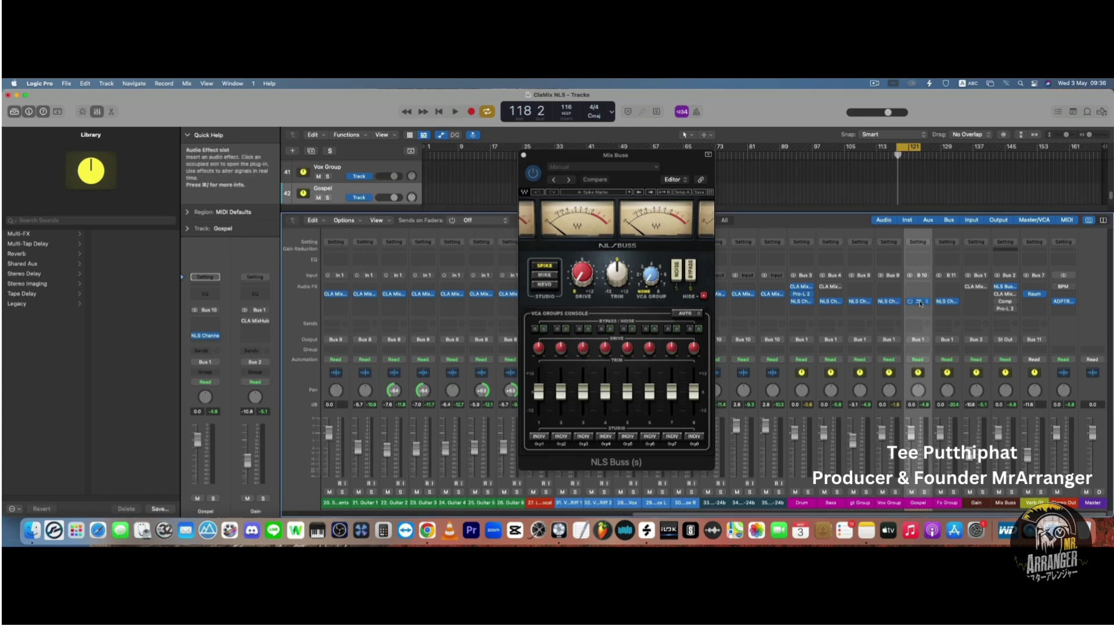
left_click(919, 304)
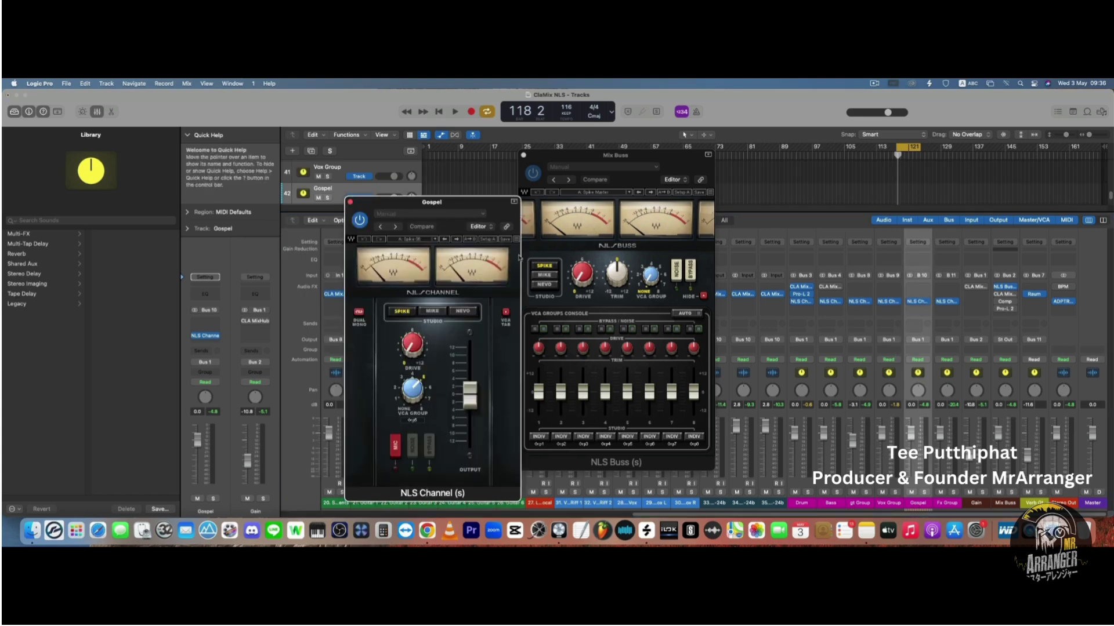
left_click_drag(447, 406, 418, 376)
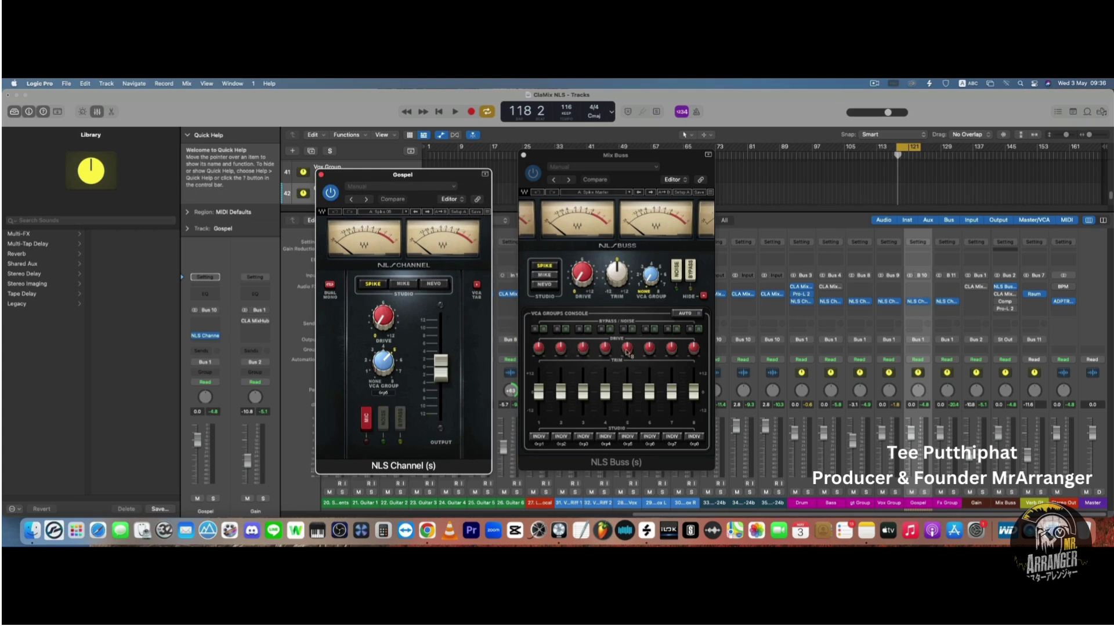
left_click(321, 175)
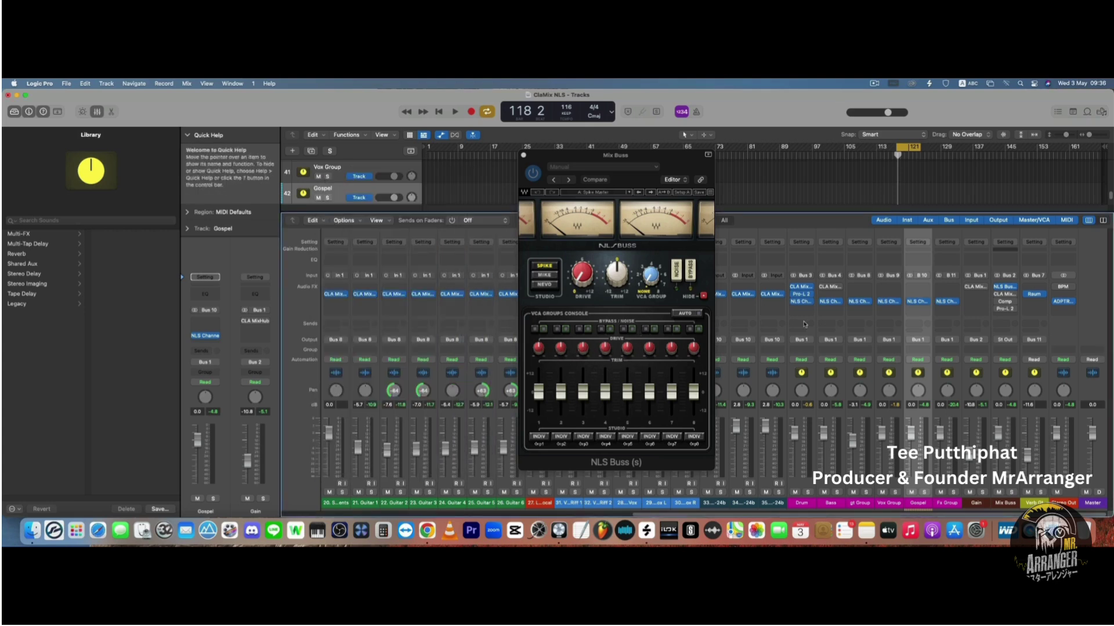
left_click(951, 319)
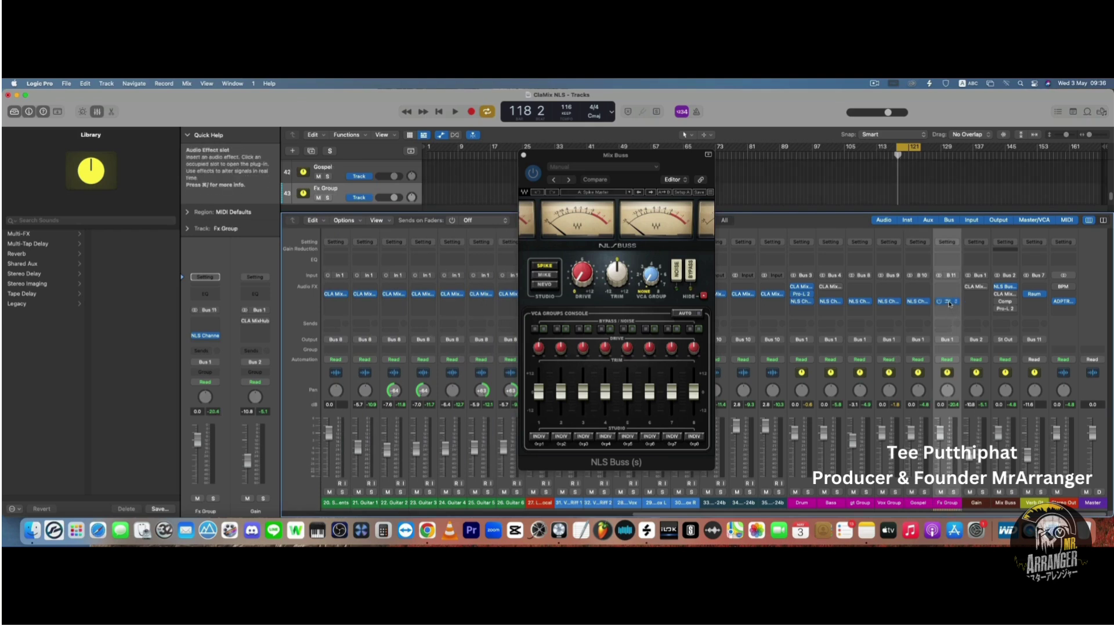
left_click(947, 301)
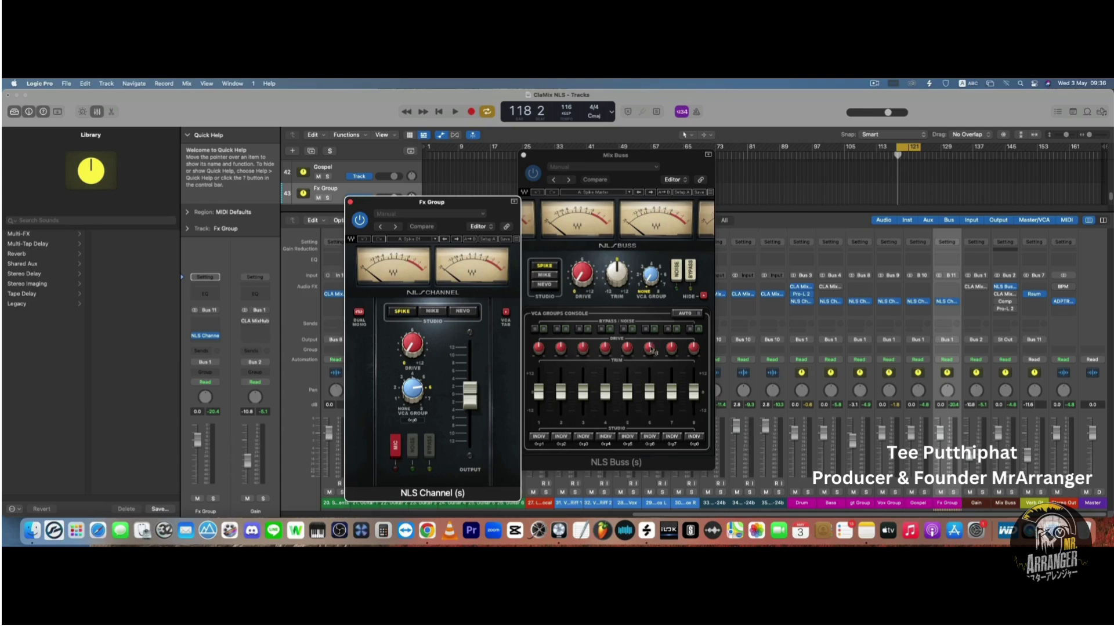
left_click(350, 203)
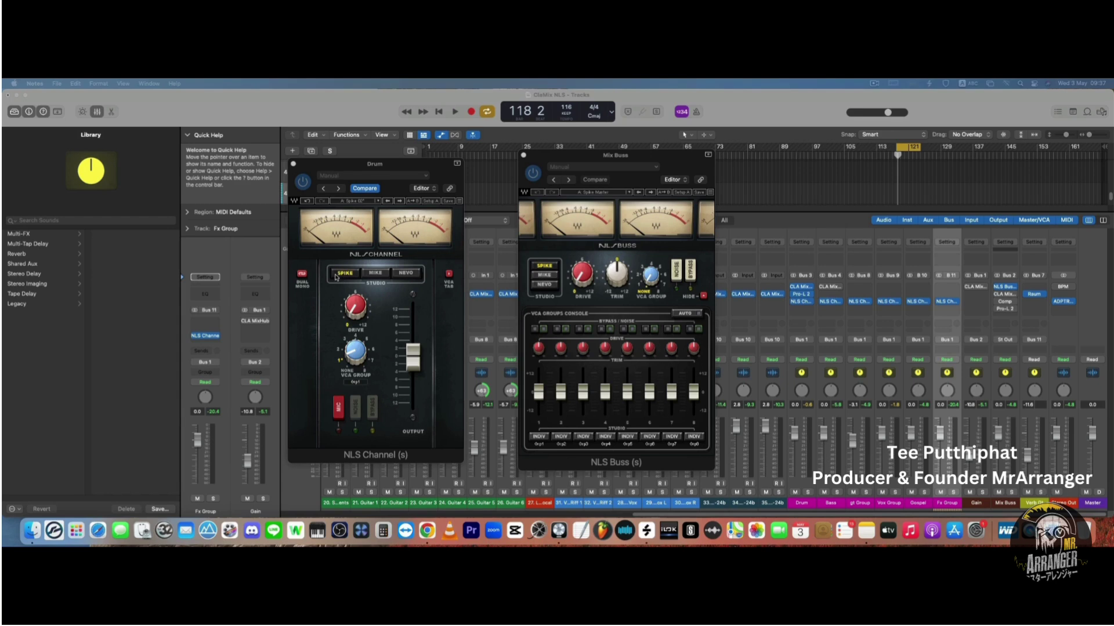
Show the Mike and Nevo console models on the Drum strip's NLS Channel and return it to Spike
left_click(376, 277)
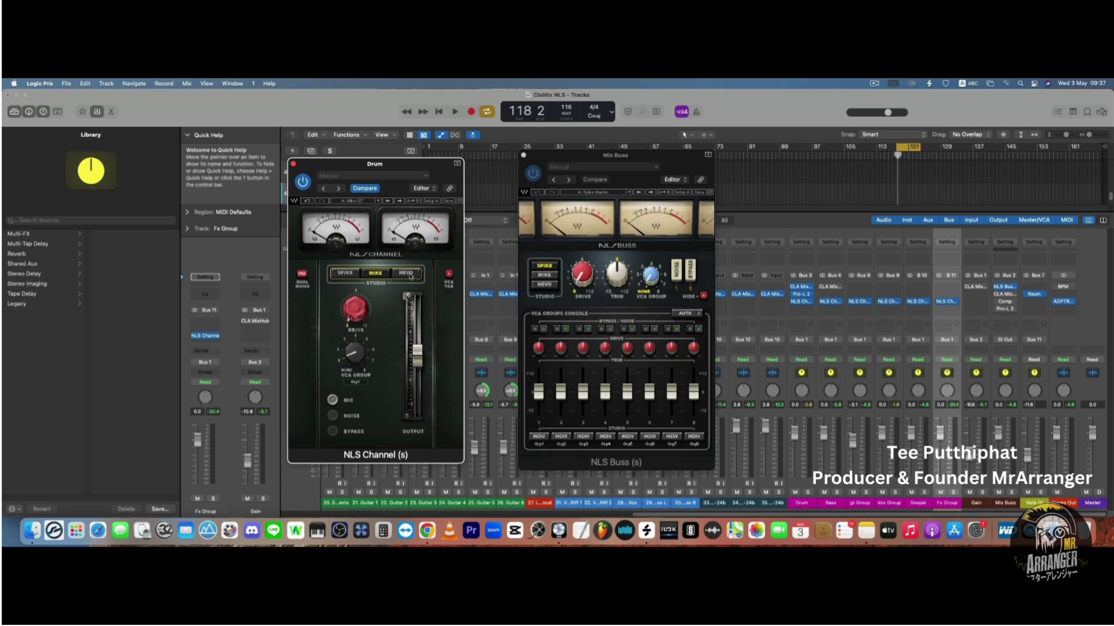
left_click(406, 273)
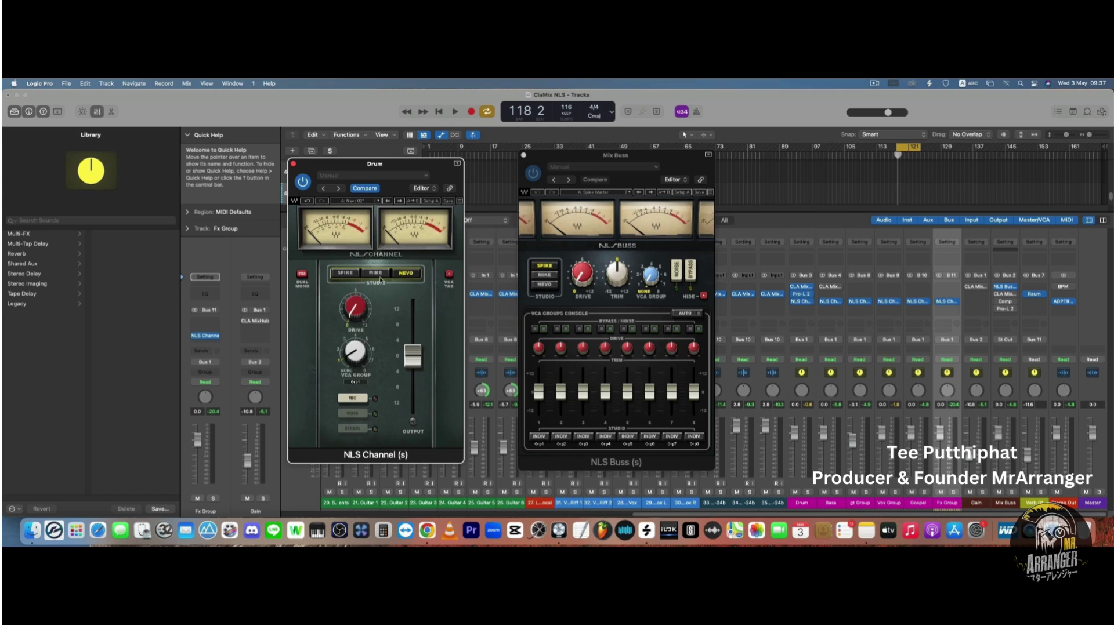
left_click(375, 273)
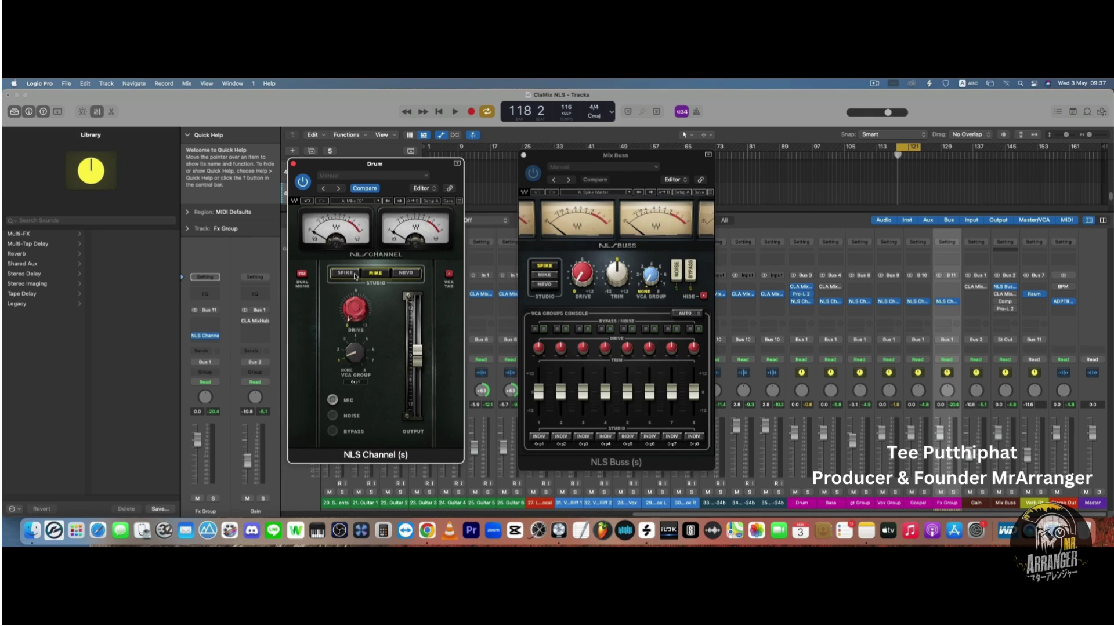
left_click(346, 273)
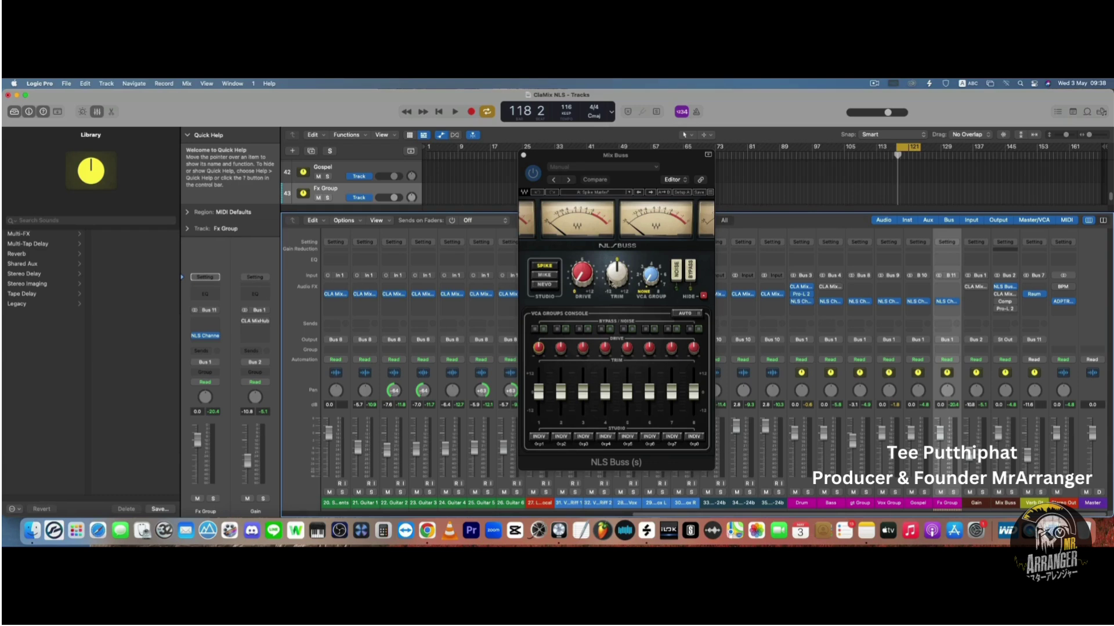
Step through the console models of the Mix Buss NLS Buss plug-in and set it to Nevo
left_click(550, 271)
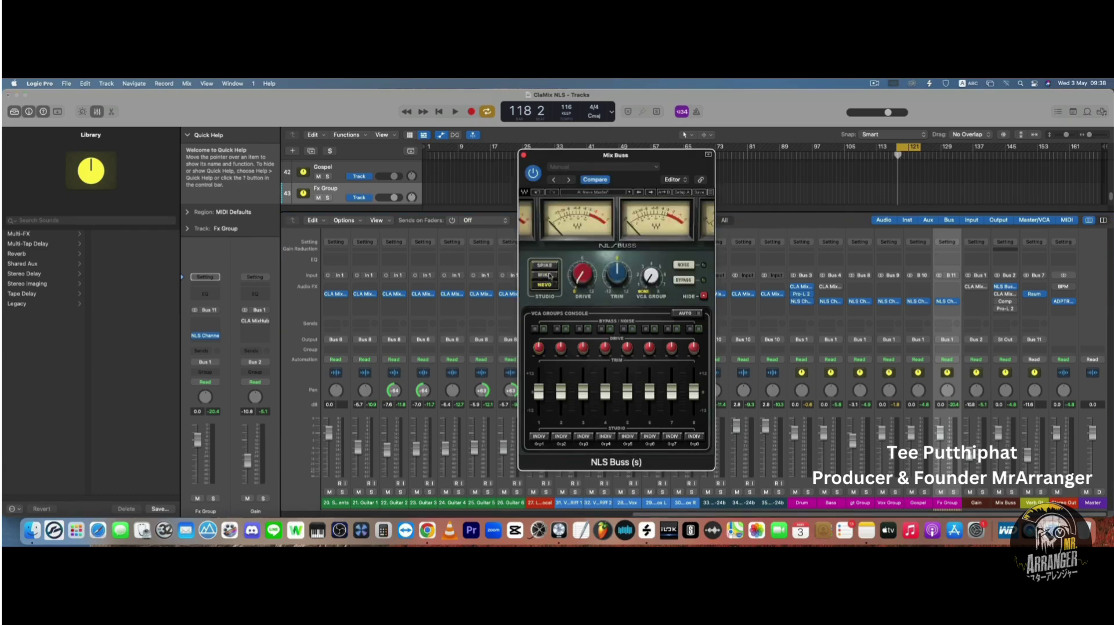
left_click(550, 274)
left_click(550, 285)
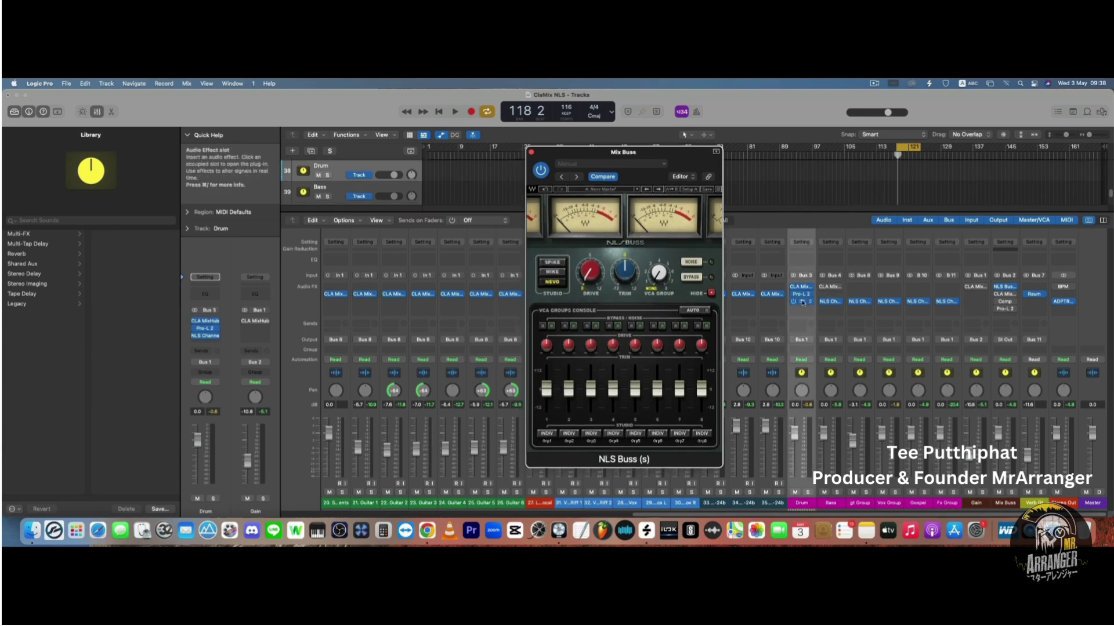
Open the Drum strip's NLS Channel, solo the drums and start playback
left_click(801, 301)
key("s")
key("space")
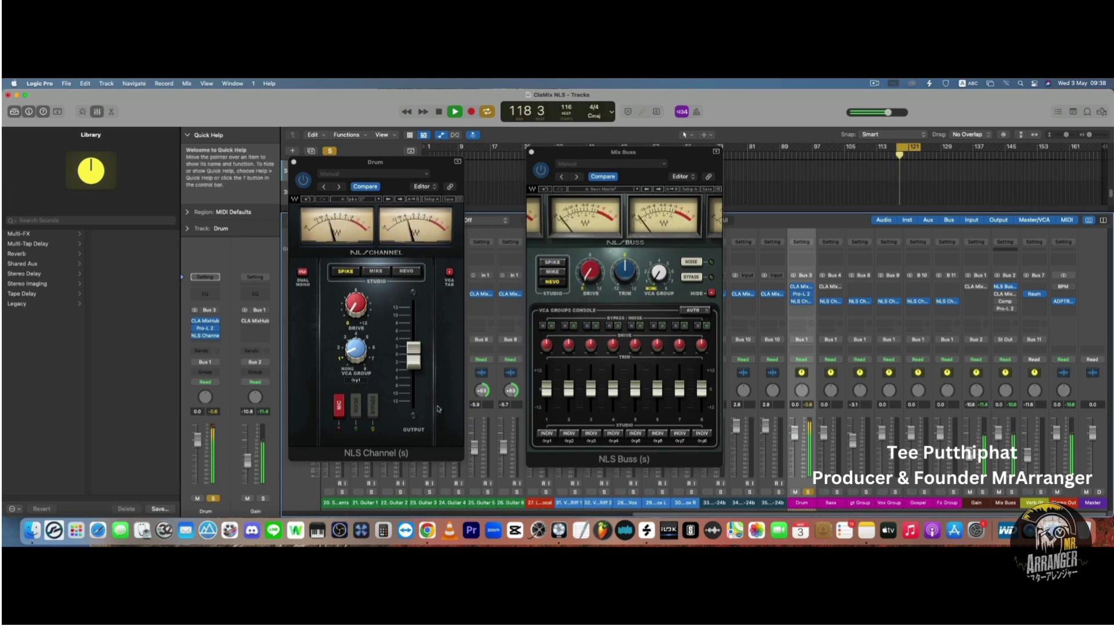
Raise the drive on the Drum NLS Channel with the Spike model and audition the soloed drums
key("space")
left_click(356, 306)
key("space")
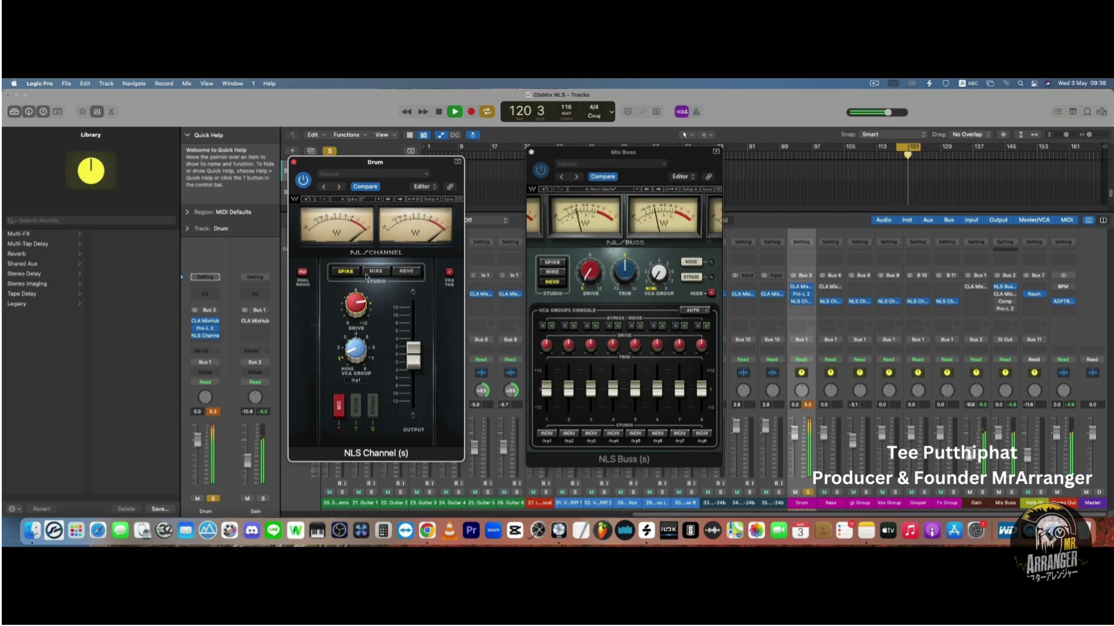
key("space")
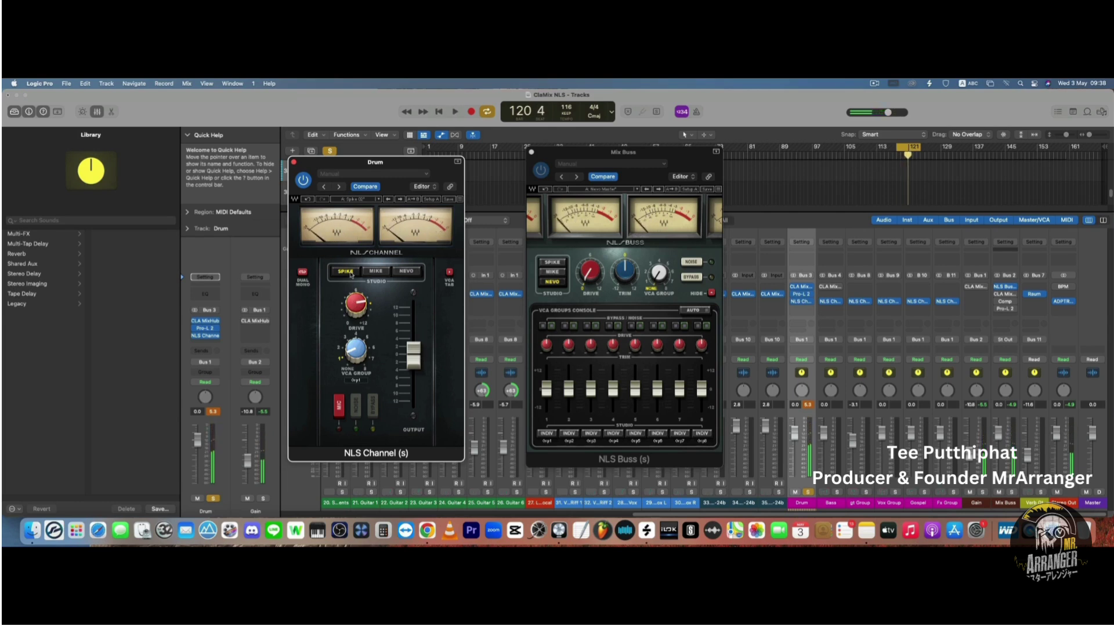
key("space")
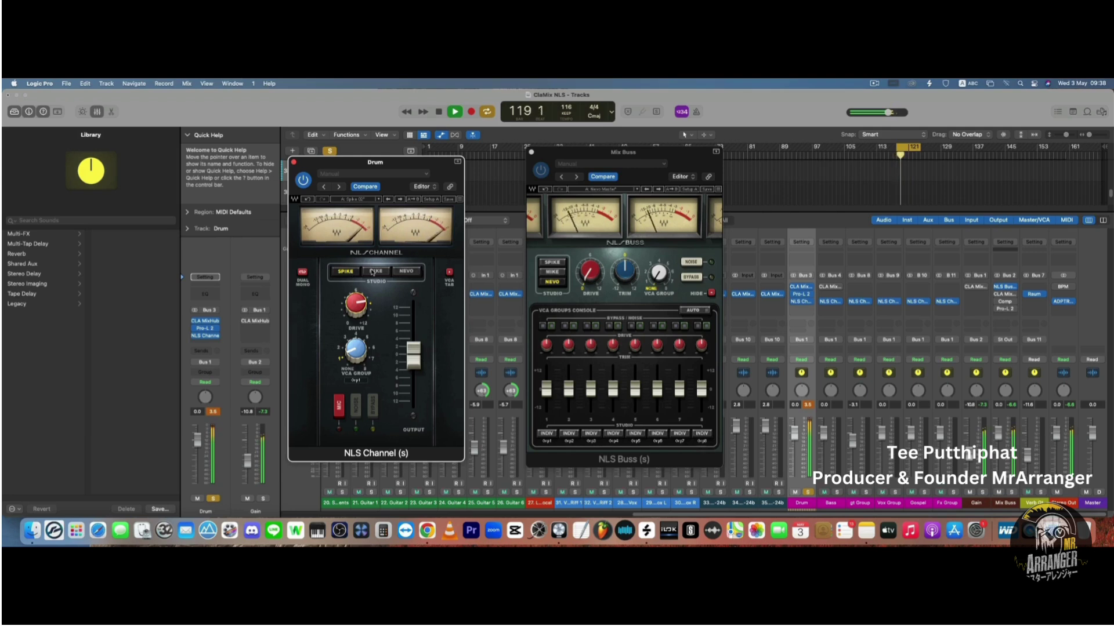
Audition the drums through the Mike model with drive set to 5.1, and switch to Nevo with a lower drive
left_click(373, 272)
left_click_drag(355, 310, 352, 295)
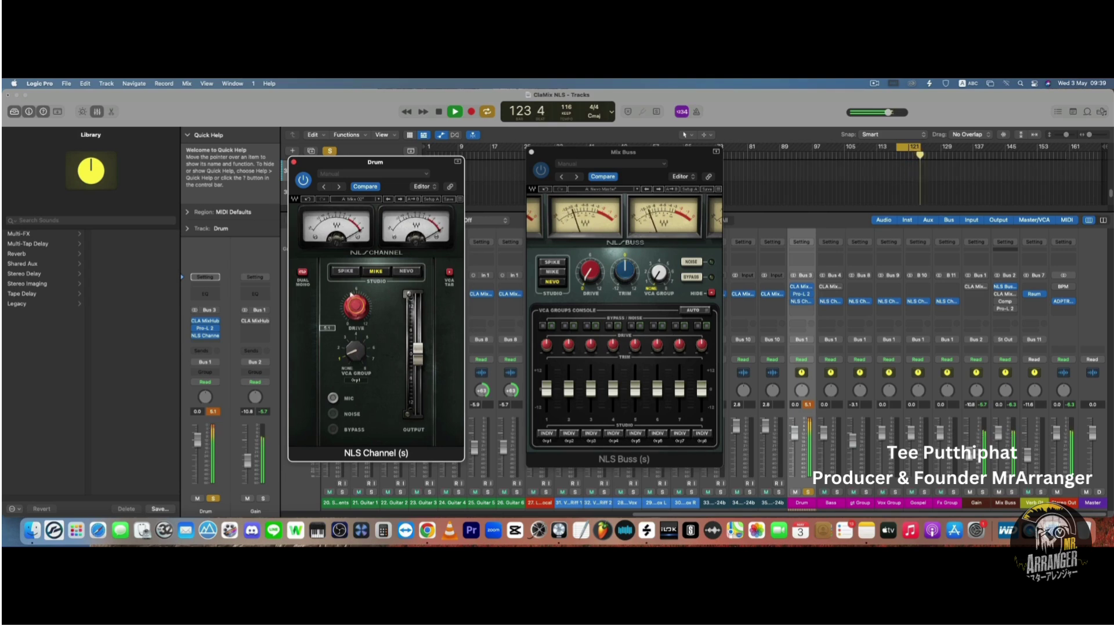
left_click(407, 273)
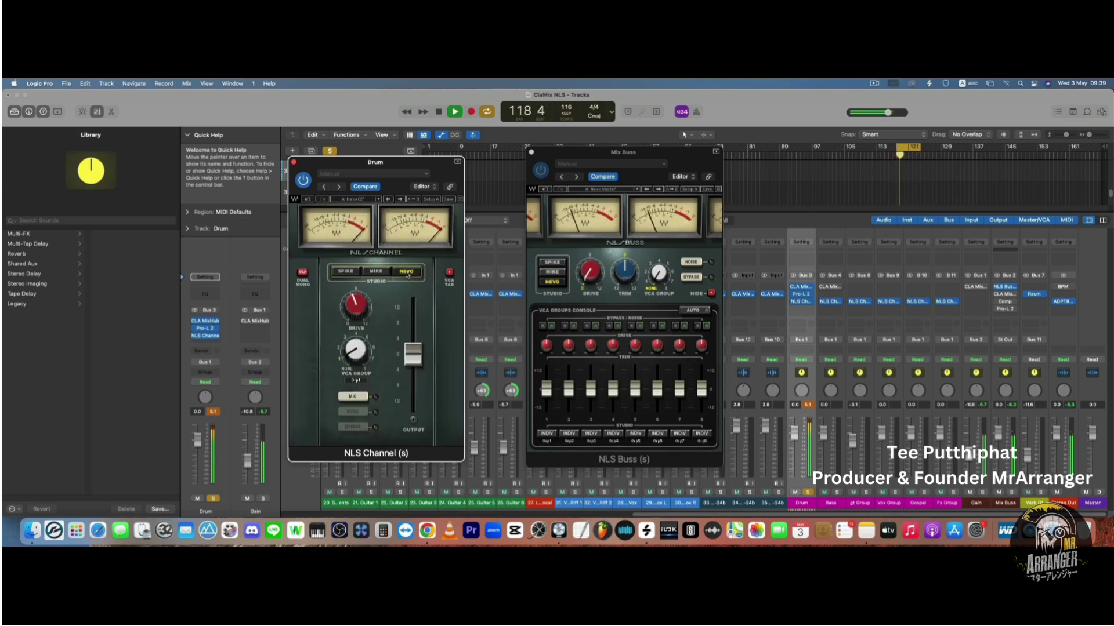
left_click_drag(356, 304, 354, 310)
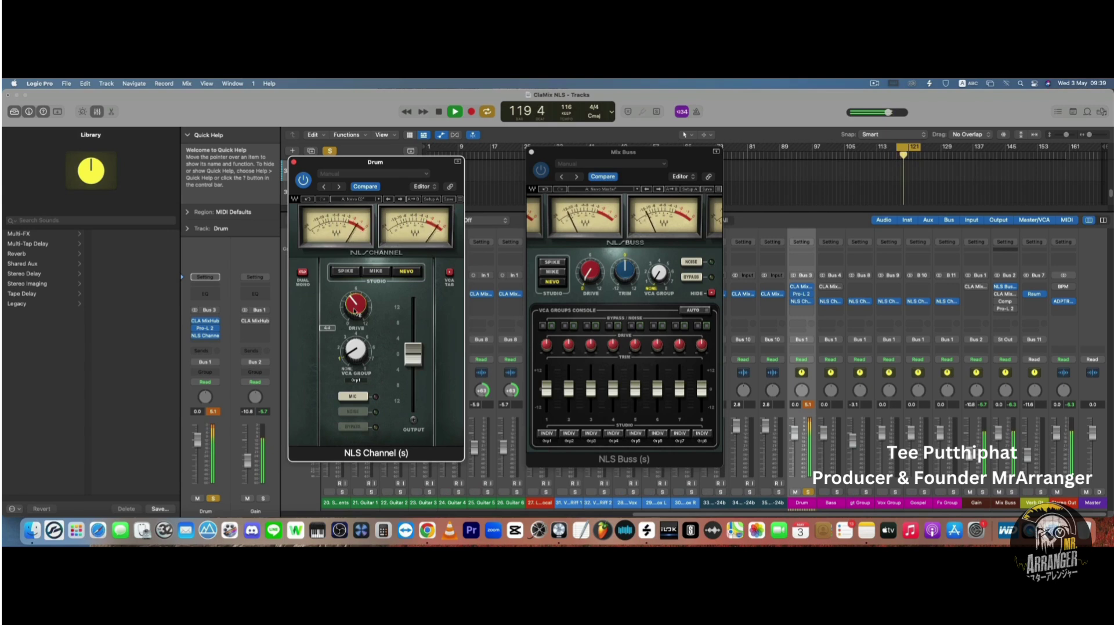
key("space")
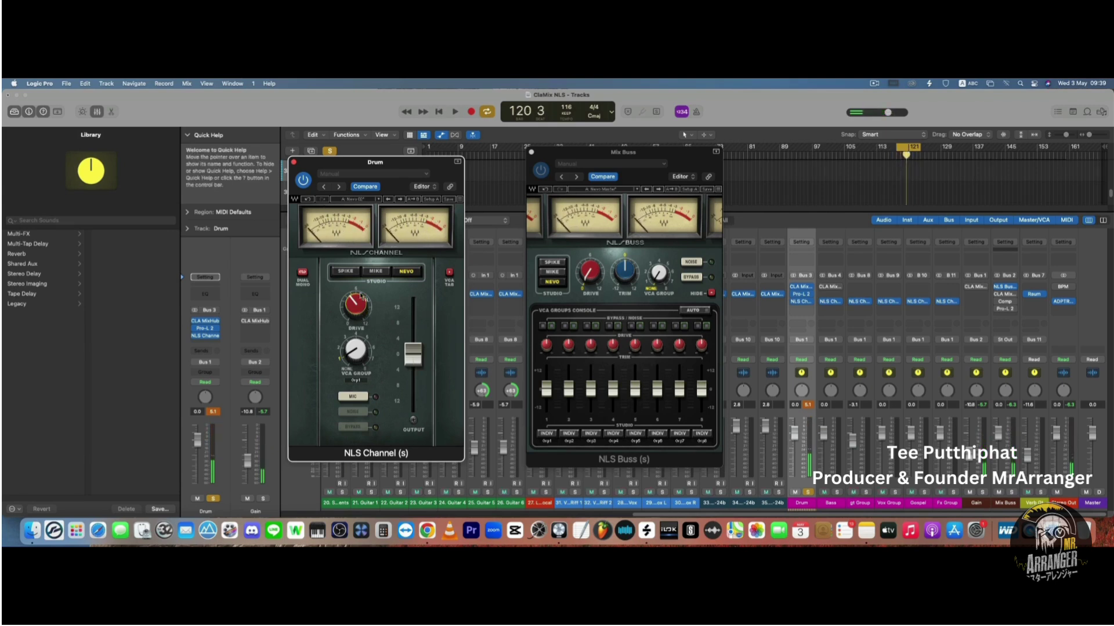
Lower the Drum NLS Channel's output slightly and compare the drums with the plug-in bypassed and enabled during playback
key("space")
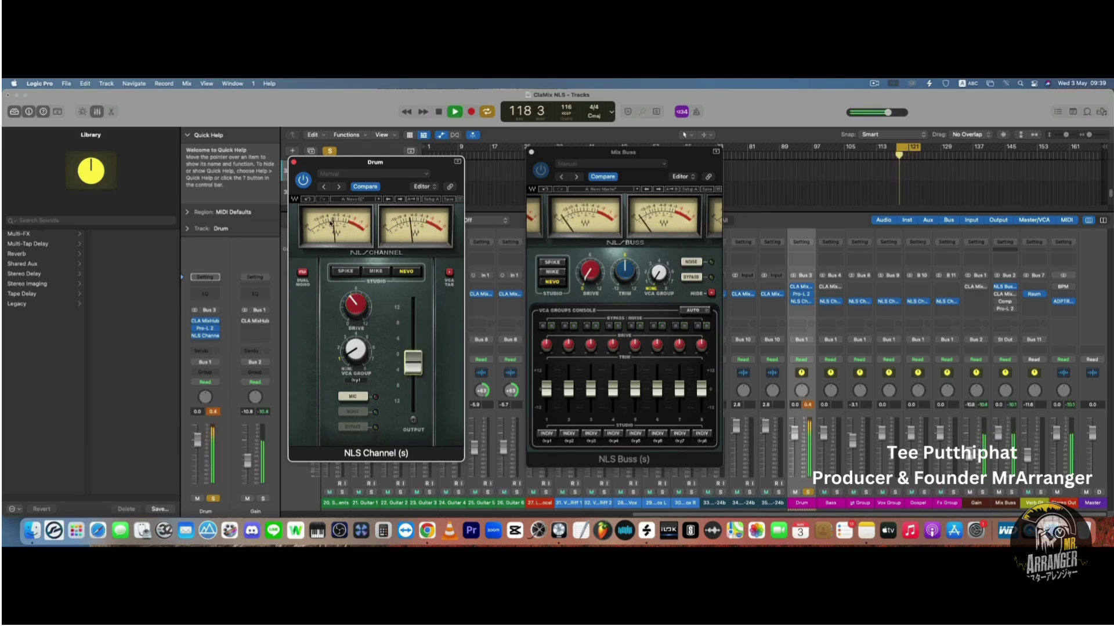
left_click(303, 181)
left_click(305, 182)
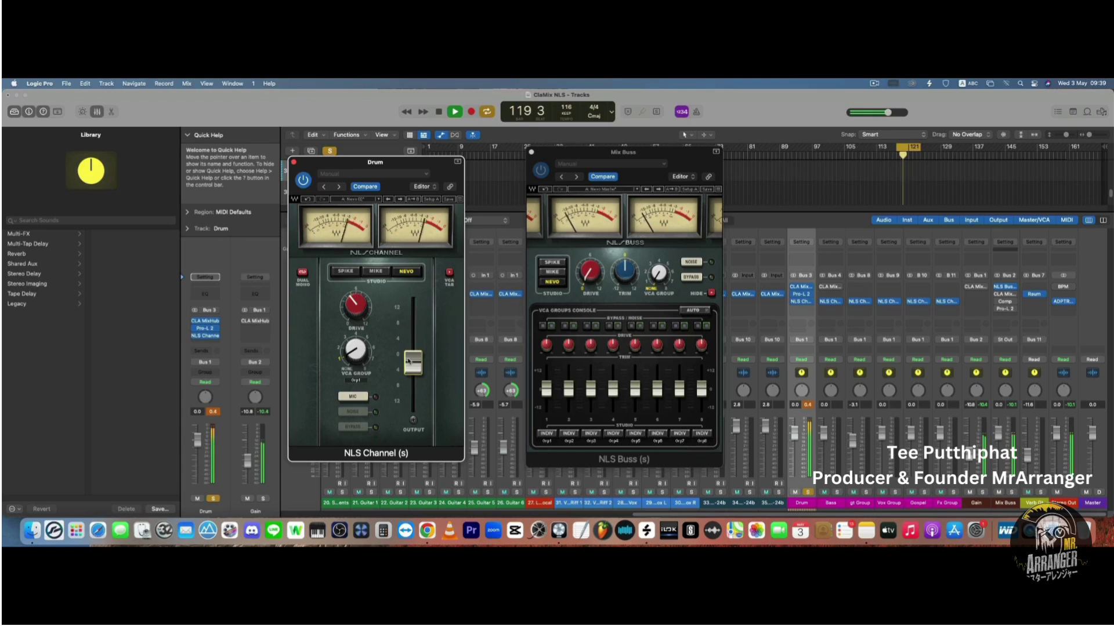
key("space")
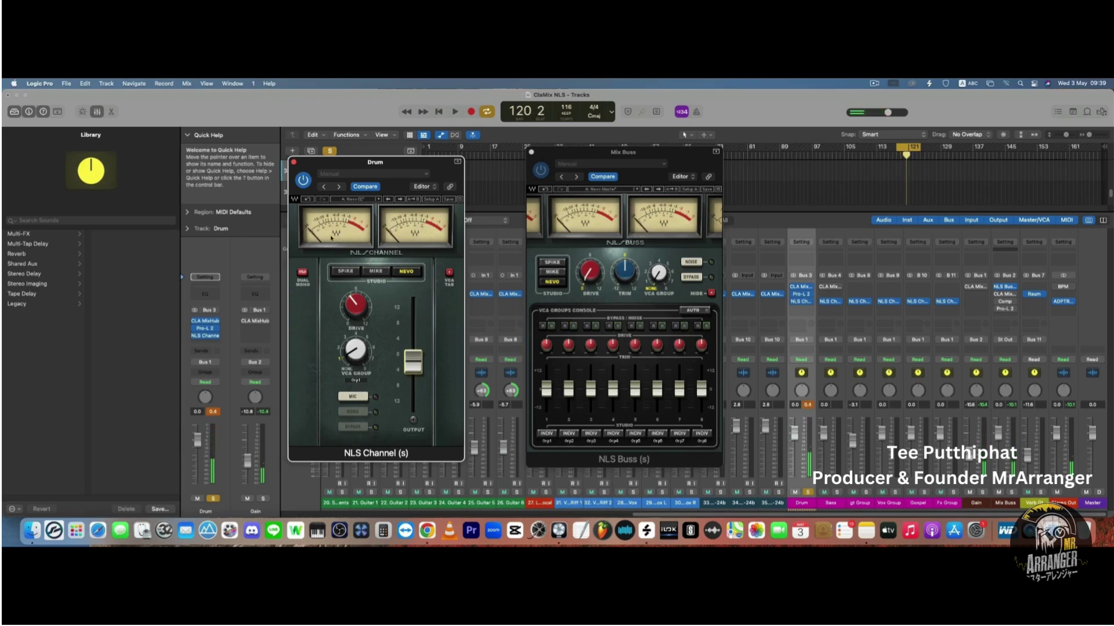
Compare the Spike, Mike and Nevo models on the Drum NLS Channel during playback, ending on Nevo
left_click(351, 272)
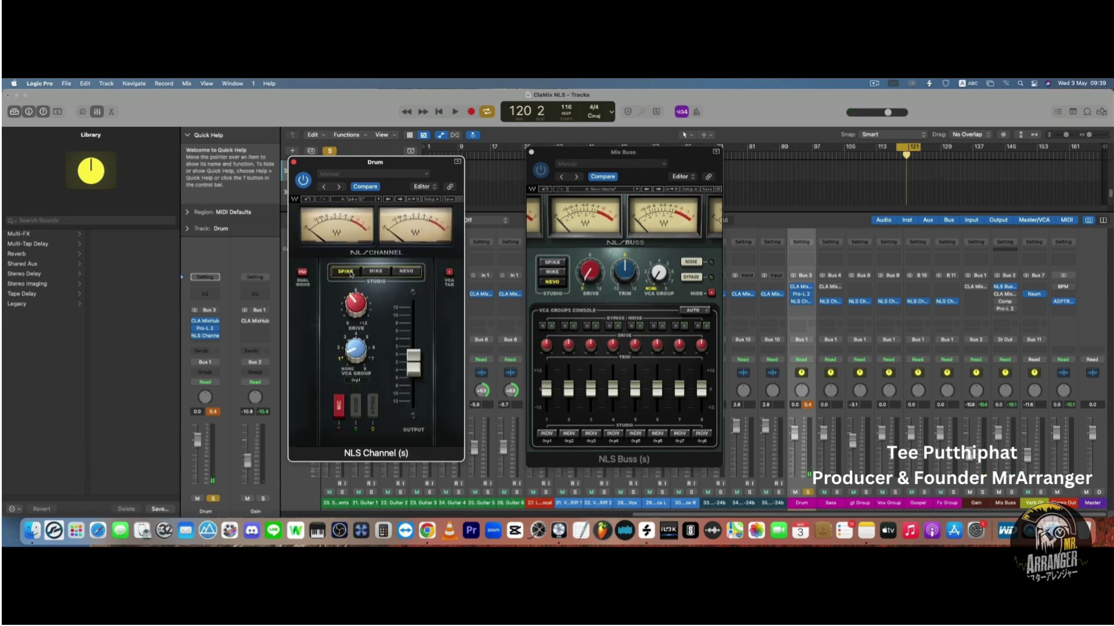
key("space")
left_click(375, 272)
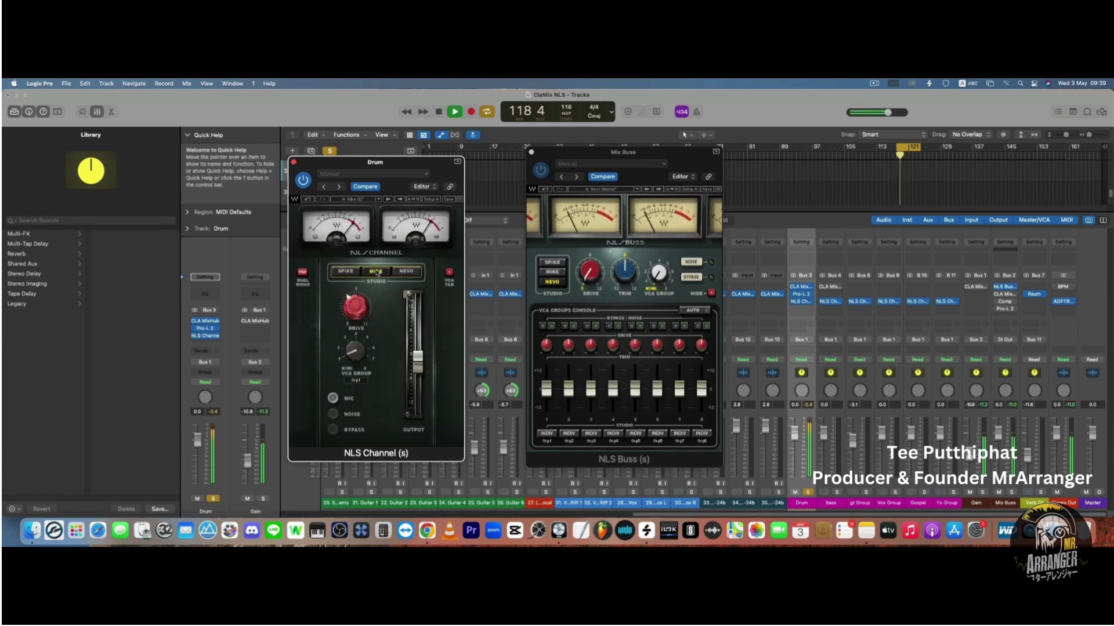
left_click(409, 274)
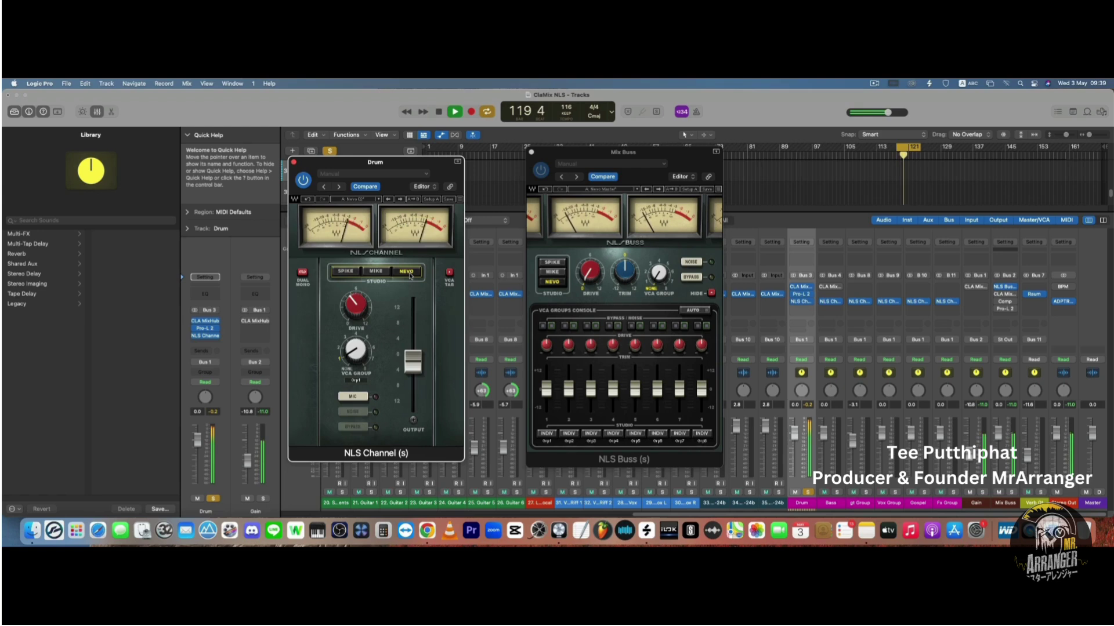
Compare the Mike, Spike and Nevo models on the Drum NLS Channel during playback and settle on Mike
left_click(377, 272)
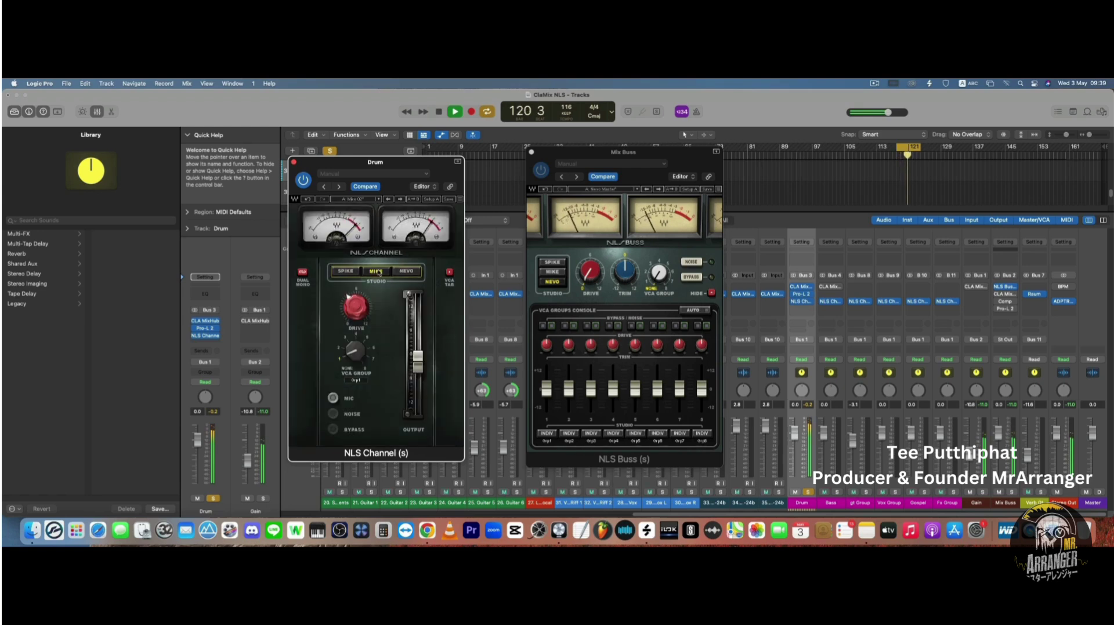
left_click(346, 273)
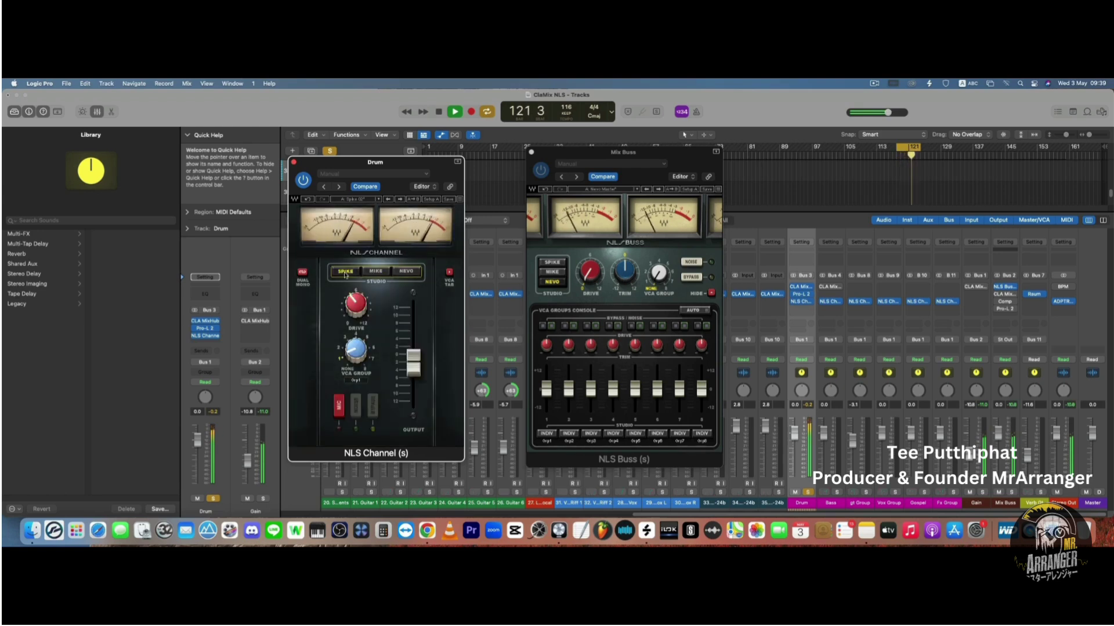
left_click(374, 272)
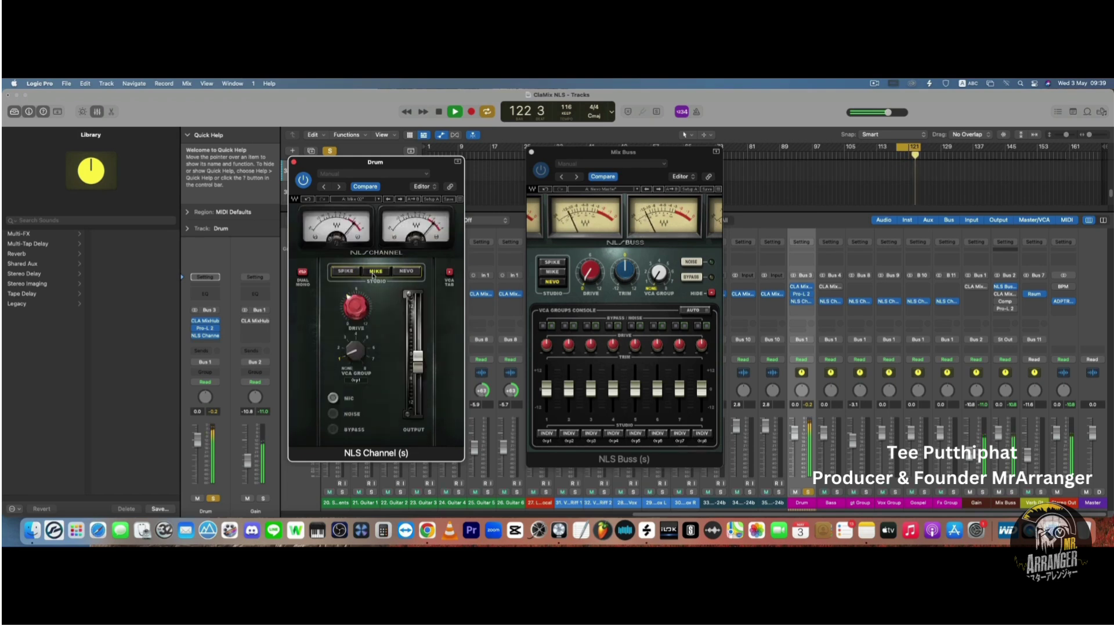
left_click(406, 272)
left_click(371, 270)
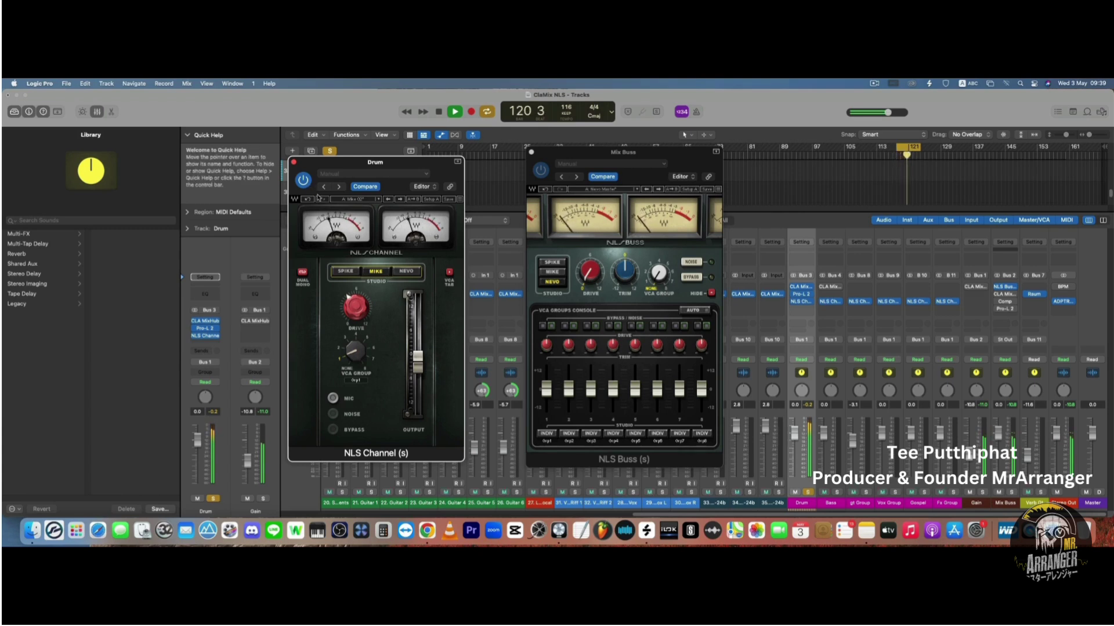
Compare the drums with the NLS Channel bypassed and enabled, and take the Drum group out of solo
left_click(303, 180)
left_click(303, 181)
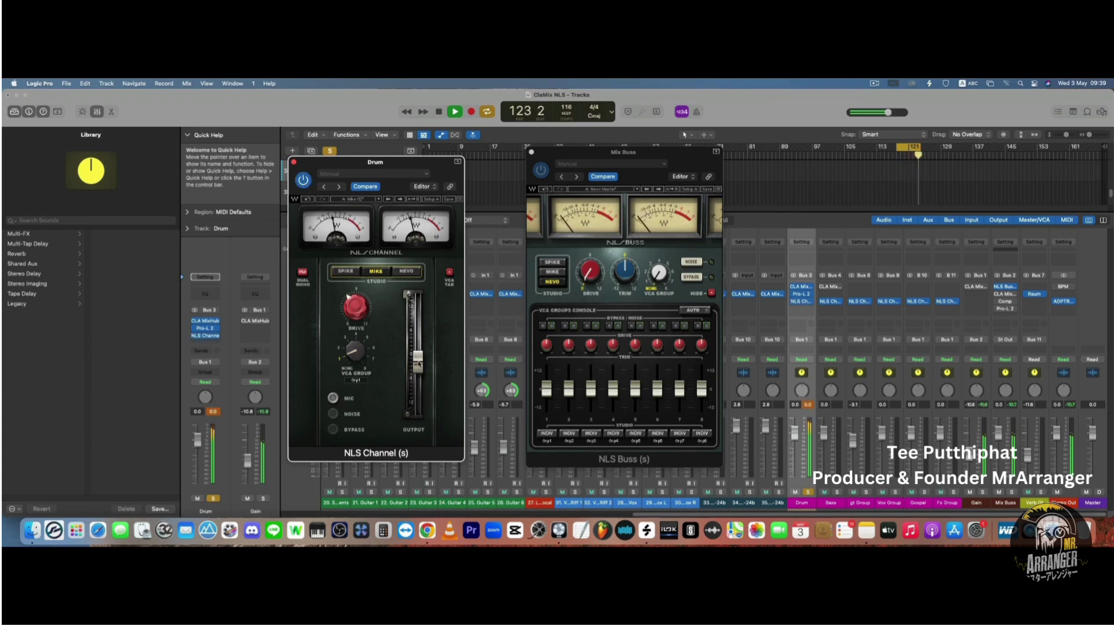
left_click(302, 180)
left_click(302, 180)
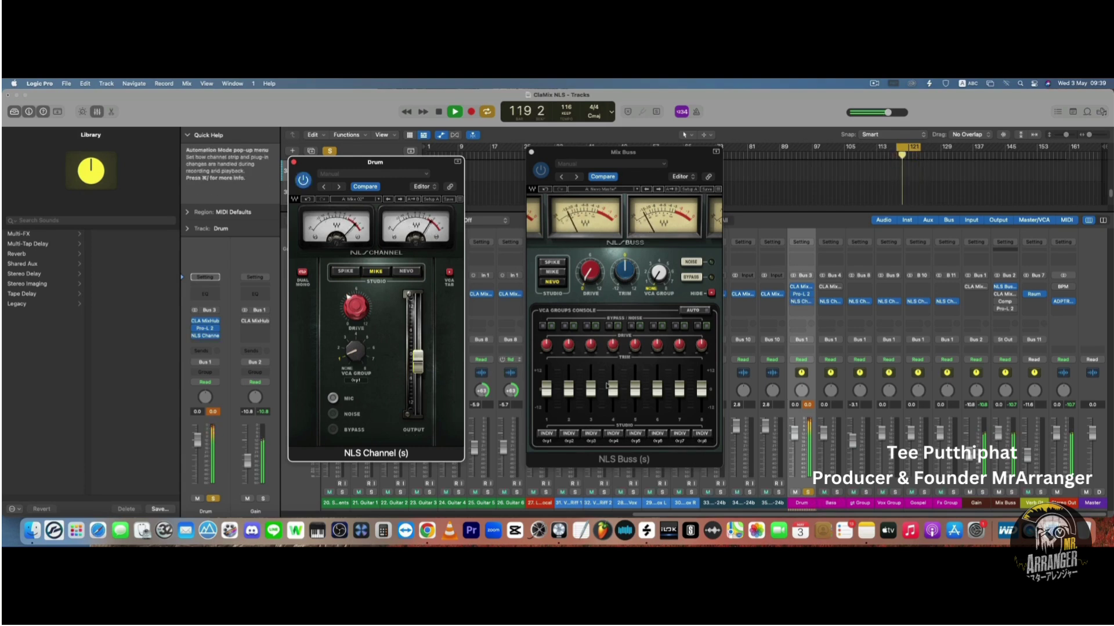
left_click(807, 491)
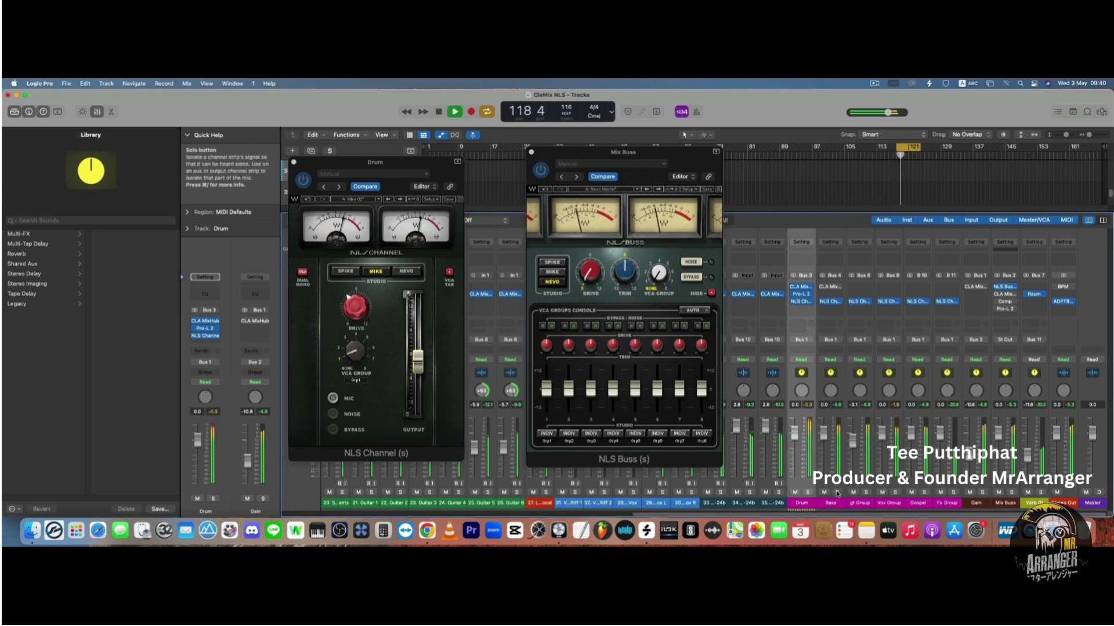
Solo the Bass group and bring up its NLS Channel in place of the Drum plug-in window
left_click(837, 492)
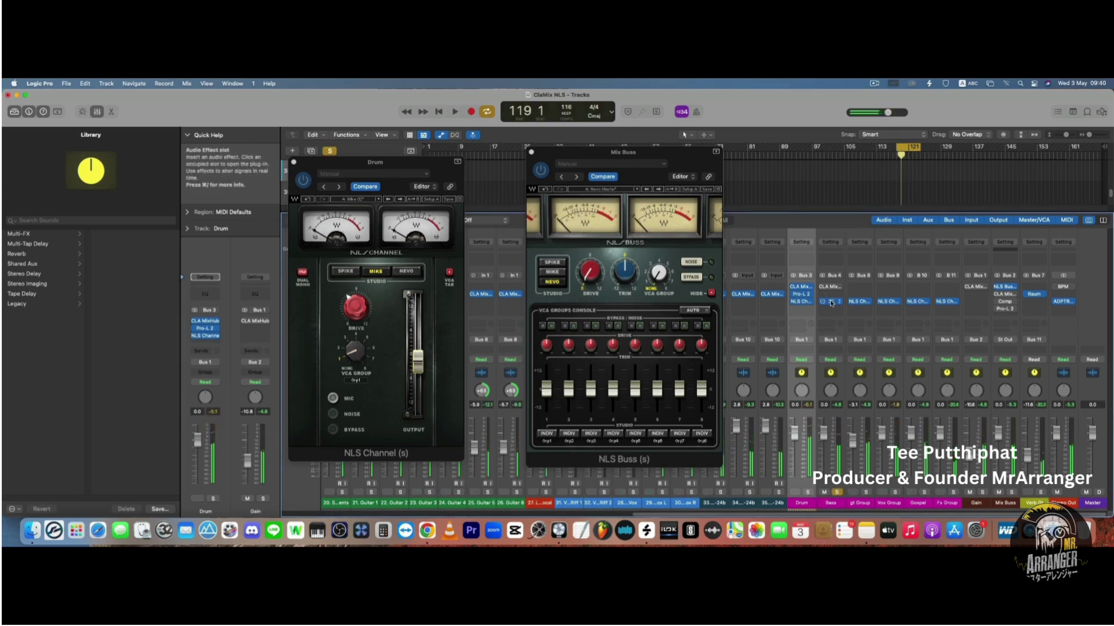
left_click(831, 302)
left_click(294, 165)
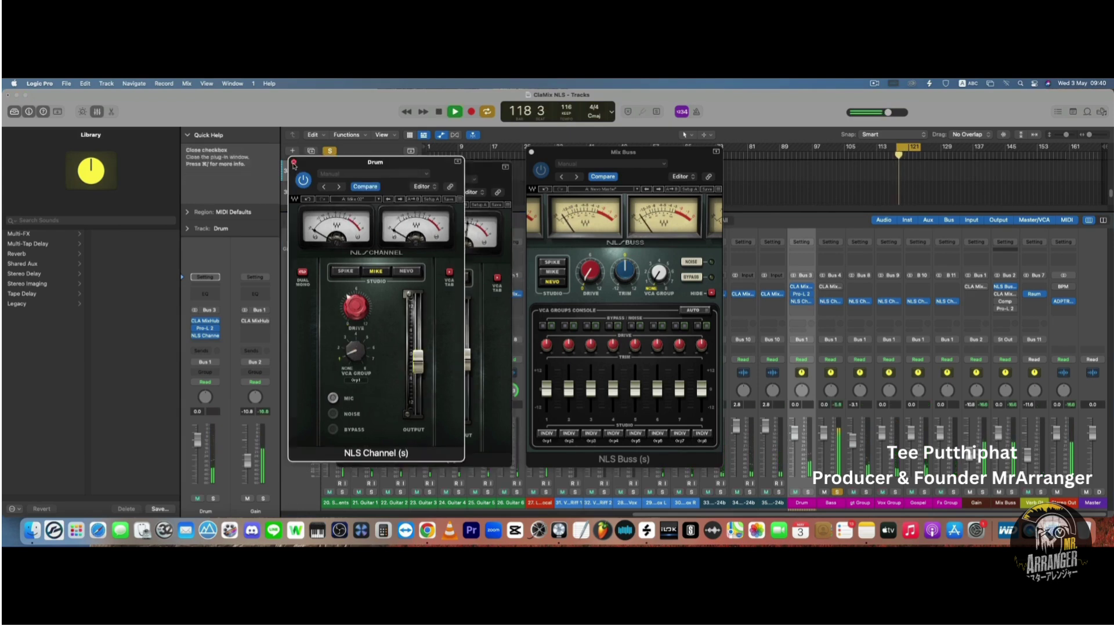
left_click(293, 163)
left_click_drag(432, 258, 410, 255)
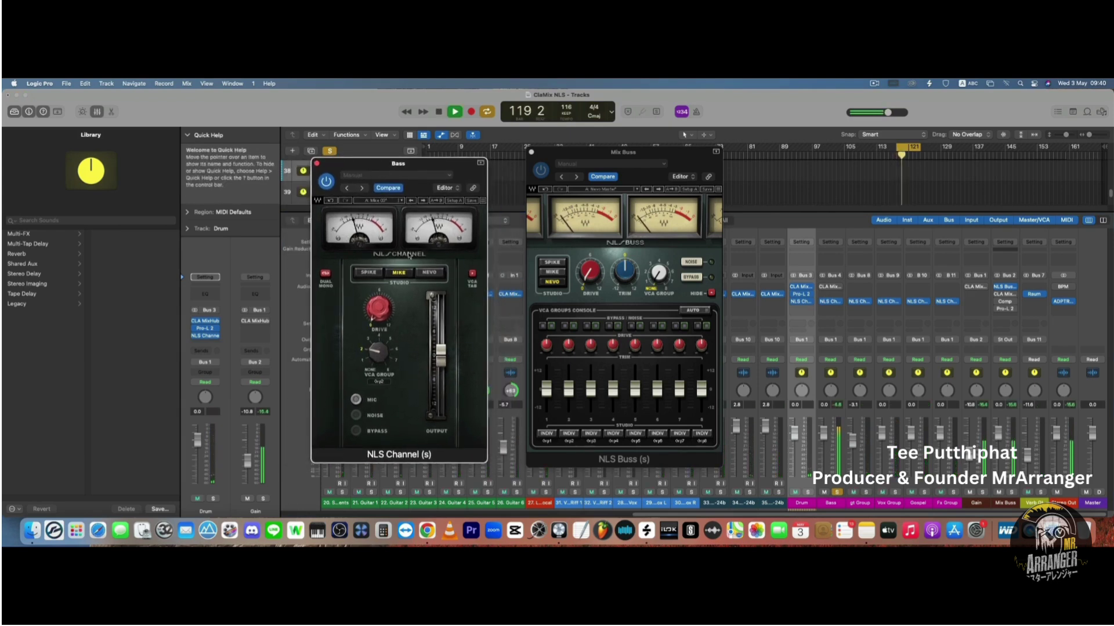
Compare the Spike, Mike and Nevo models on the Bass NLS Channel during playback and settle on Spike
left_click(369, 272)
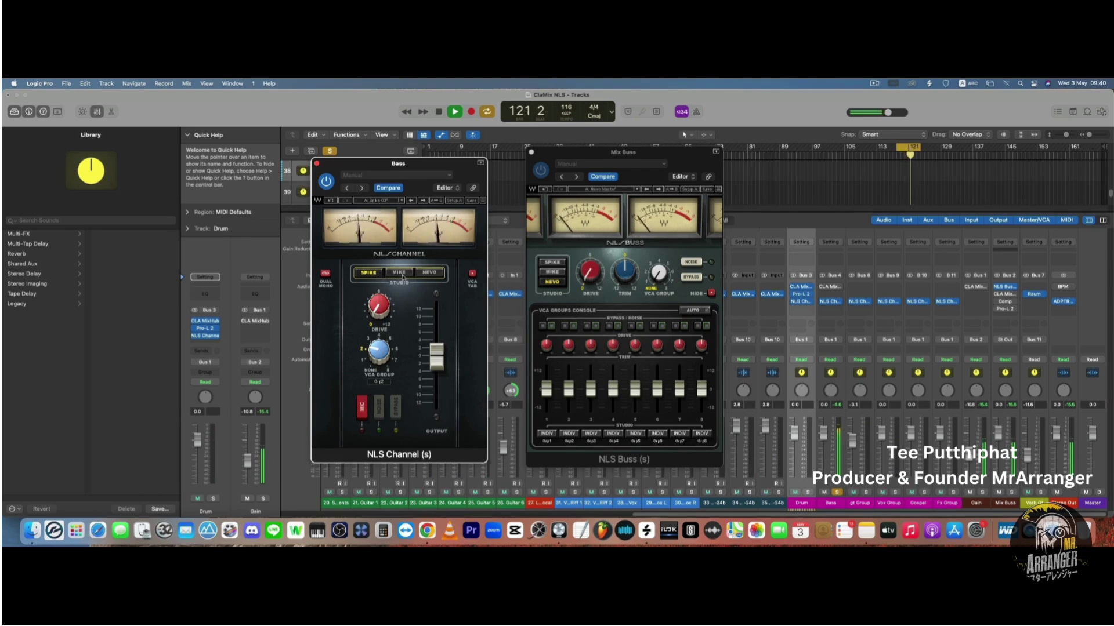
left_click(399, 272)
left_click(440, 279)
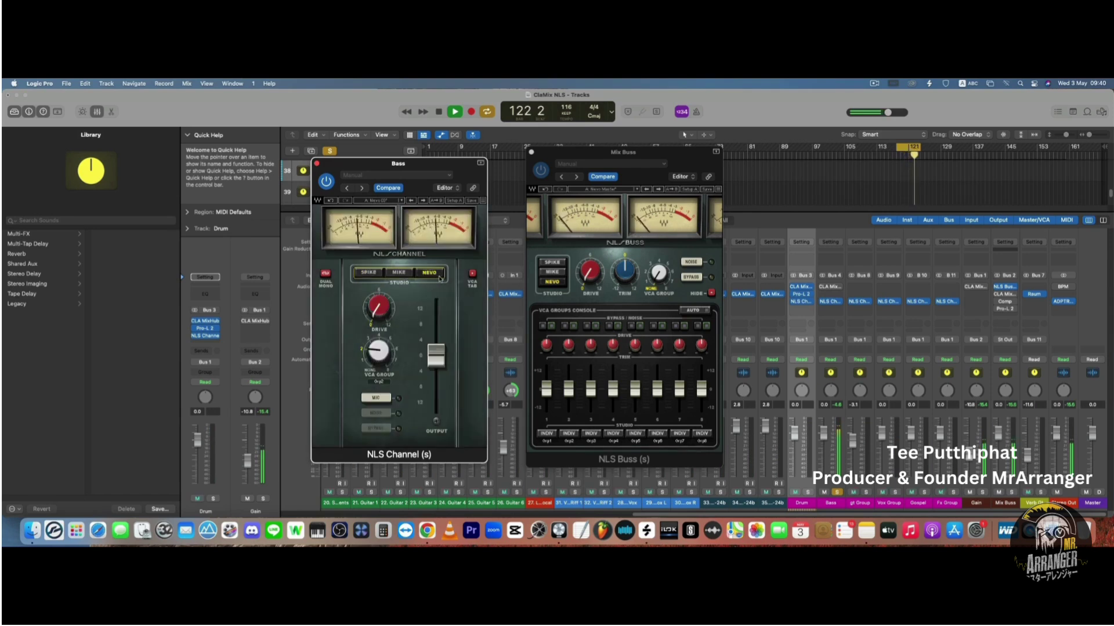
left_click(370, 273)
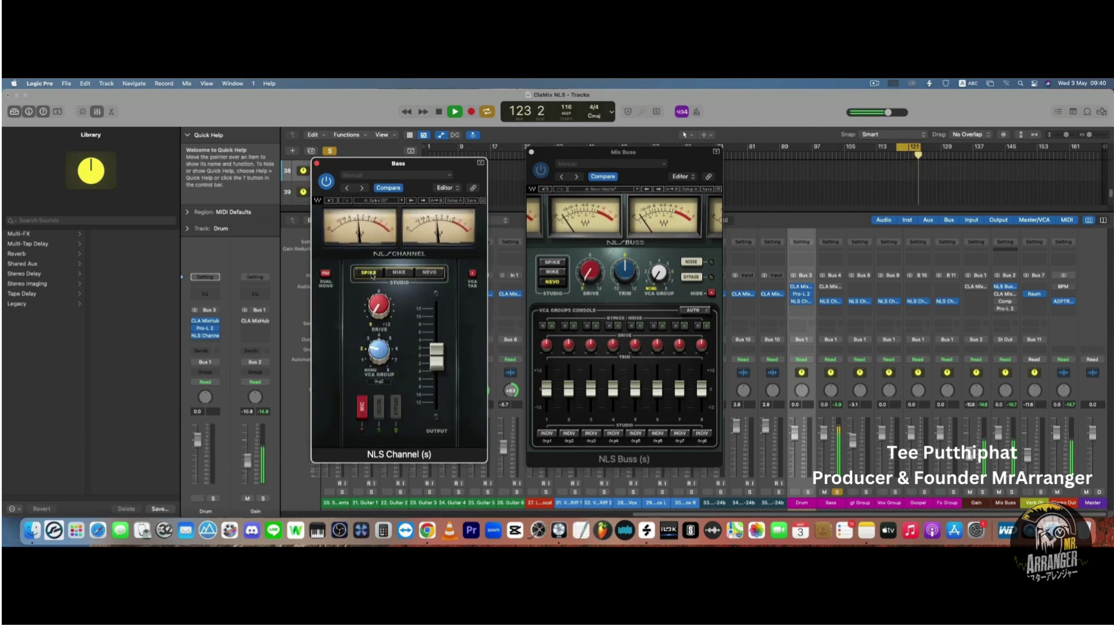
Compare the bass on its own and within the full mix by switching its solo off and on
left_click(837, 492)
left_click(837, 492)
left_click(837, 493)
left_click(837, 493)
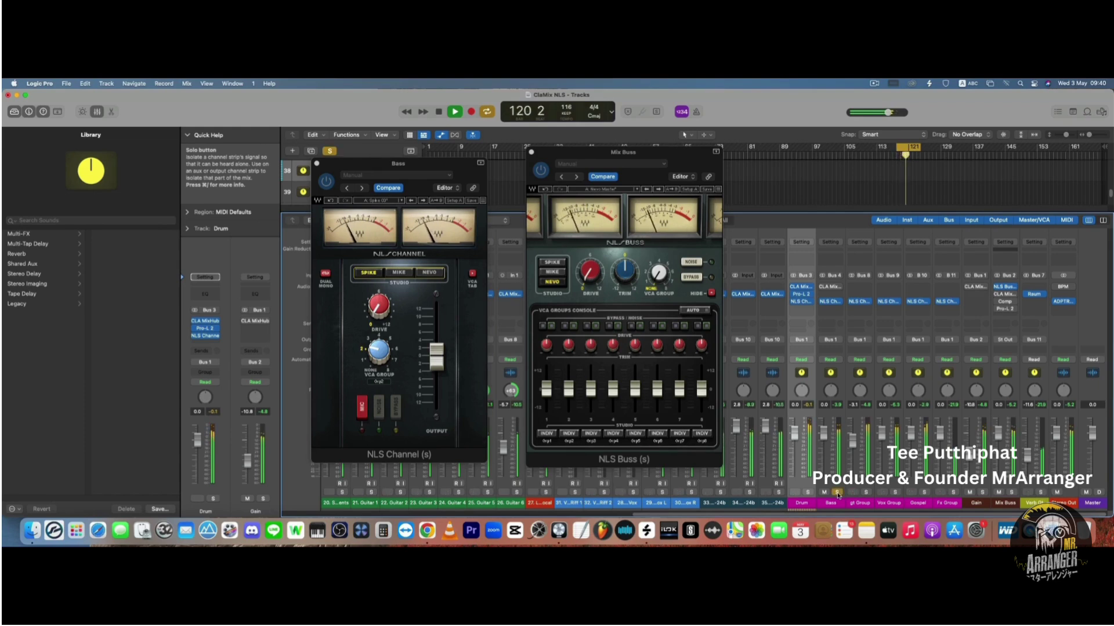
Raise the Bass NLS Channel's drive, lower its output slightly to compensate, and compare the bass with the plug-in bypassed and enabled
left_click_drag(378, 305, 378, 261)
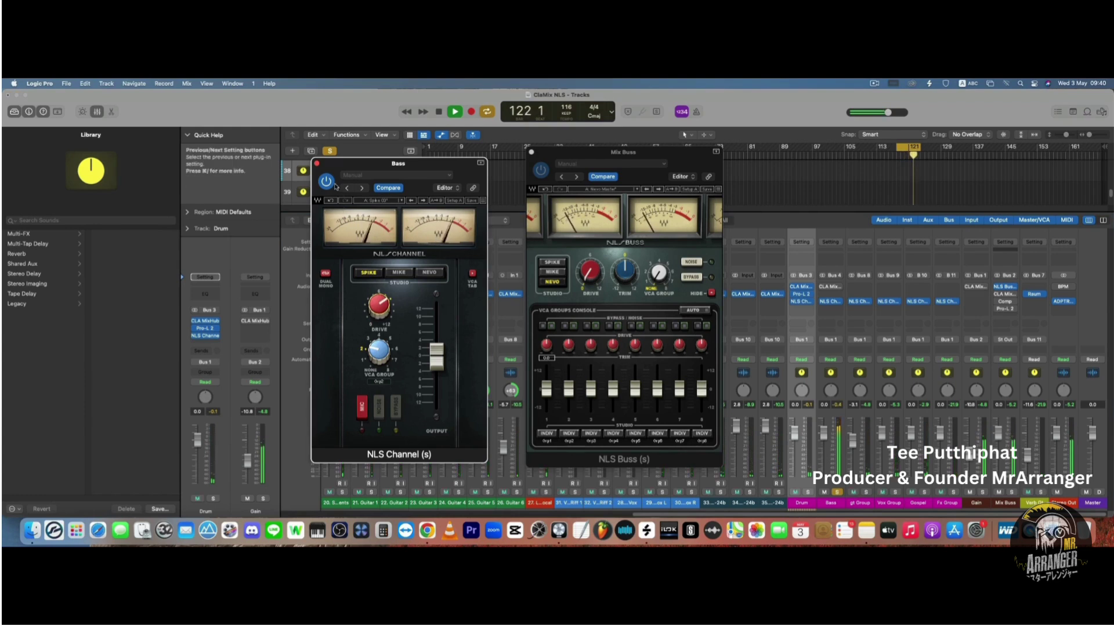
left_click_drag(436, 357, 437, 361)
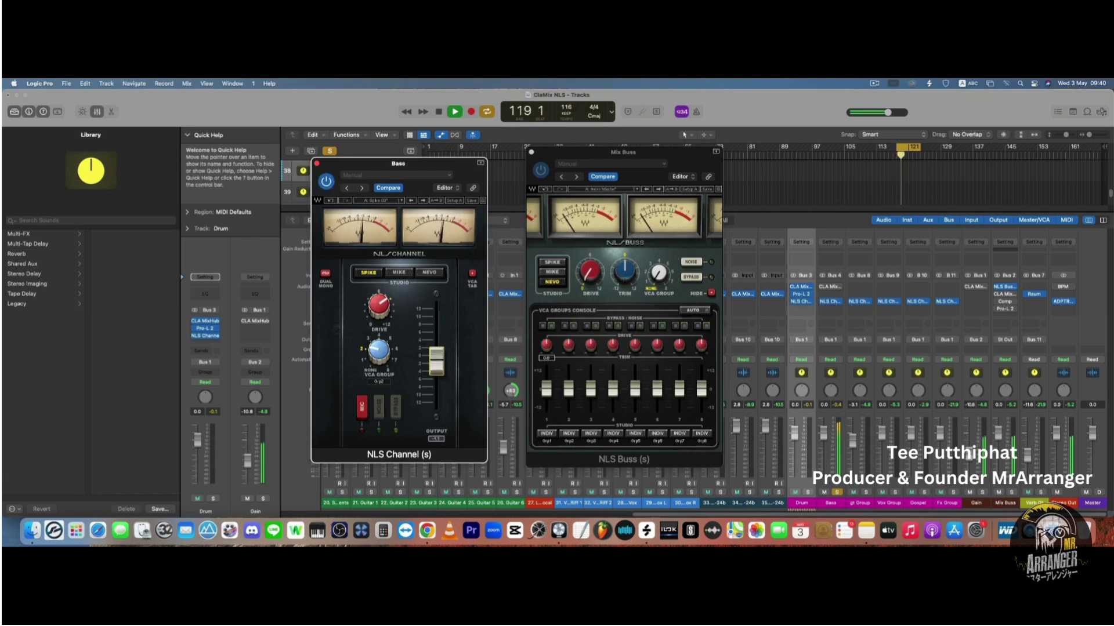
left_click(326, 182)
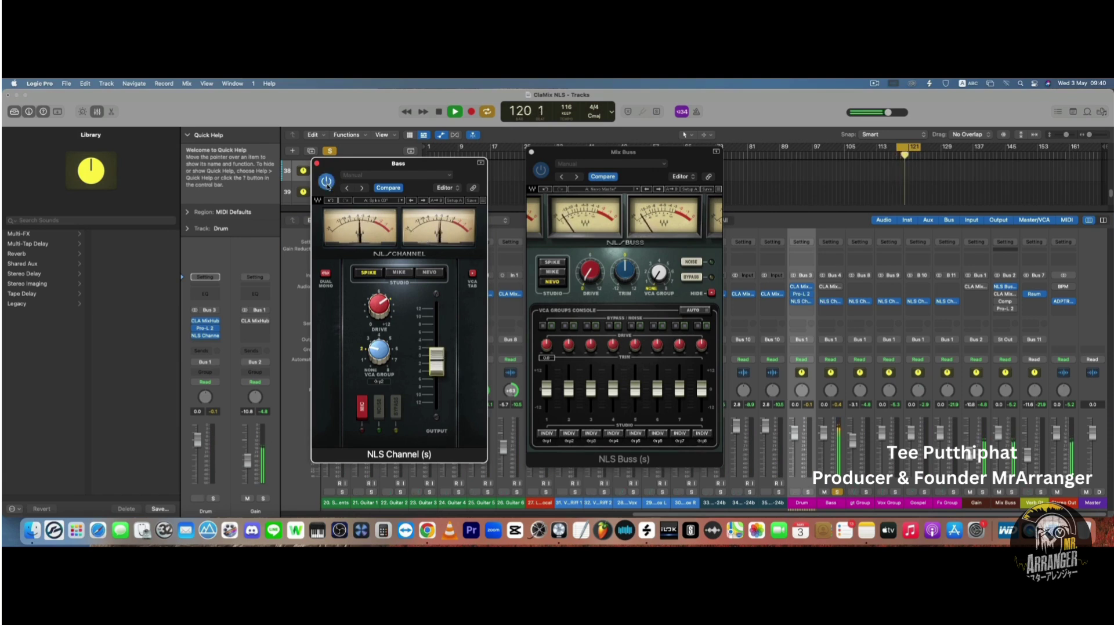
left_click(326, 182)
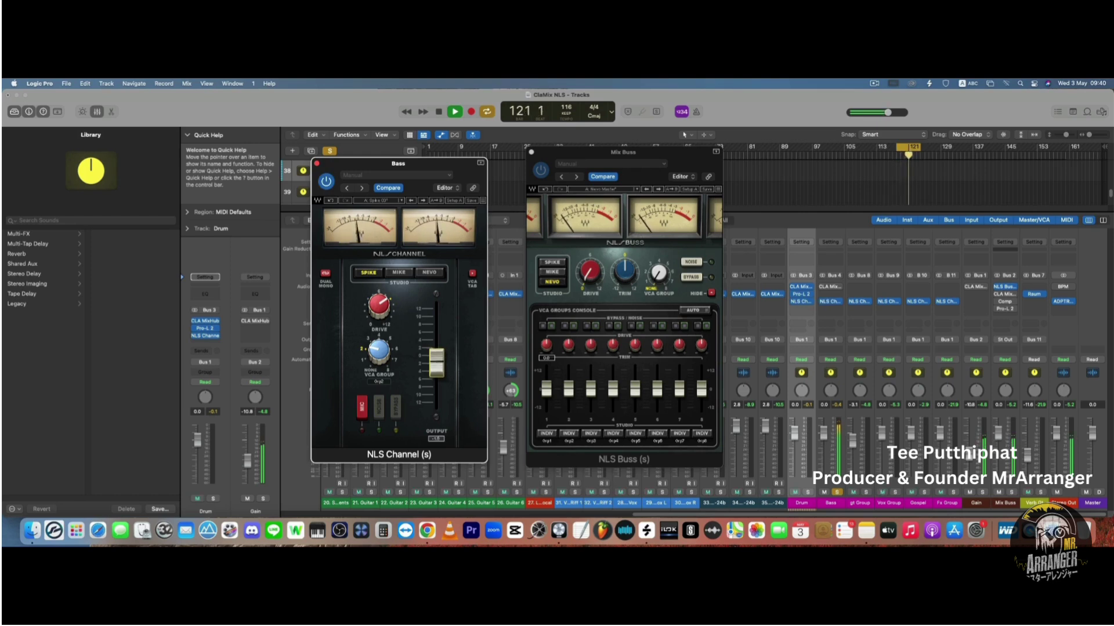
Take the Bass group out of solo and raise its NLS Channel output slightly in the full mix
left_click(837, 492)
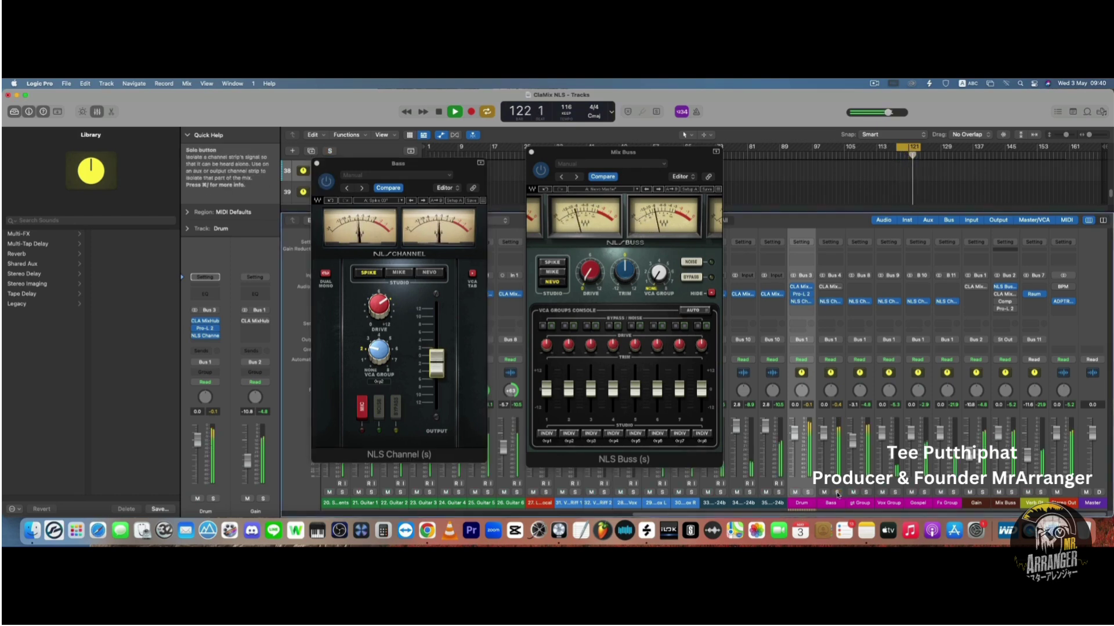
left_click_drag(436, 364, 436, 362)
key("space")
Solo the gt Group and compare the Spike, Nevo and Mike models on its NLS Channel, ending on Spike
left_click(867, 493)
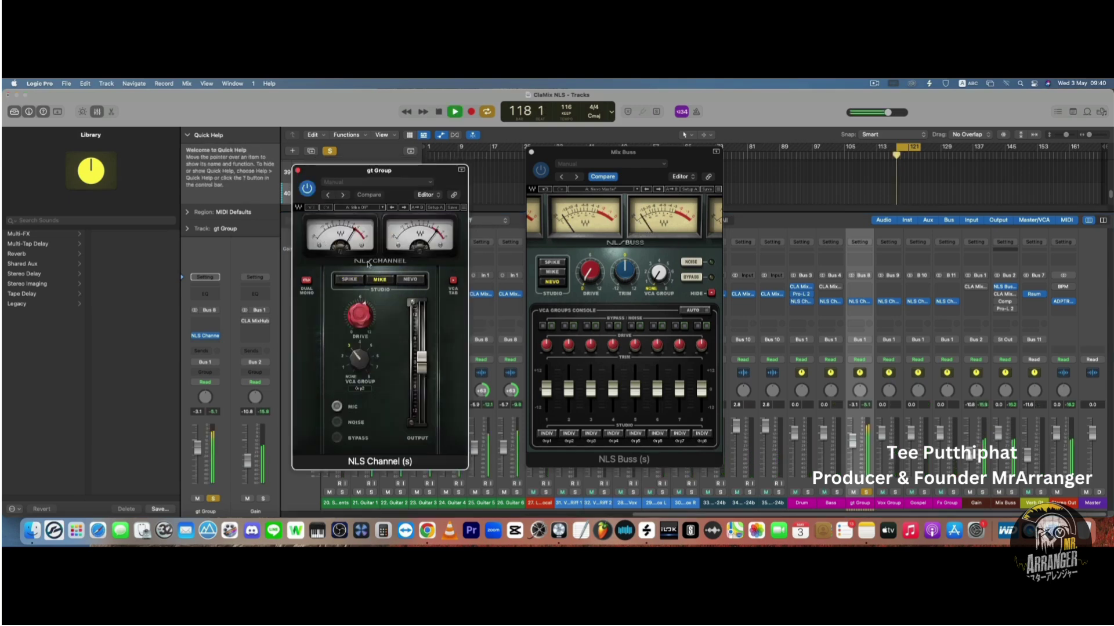
left_click(350, 279)
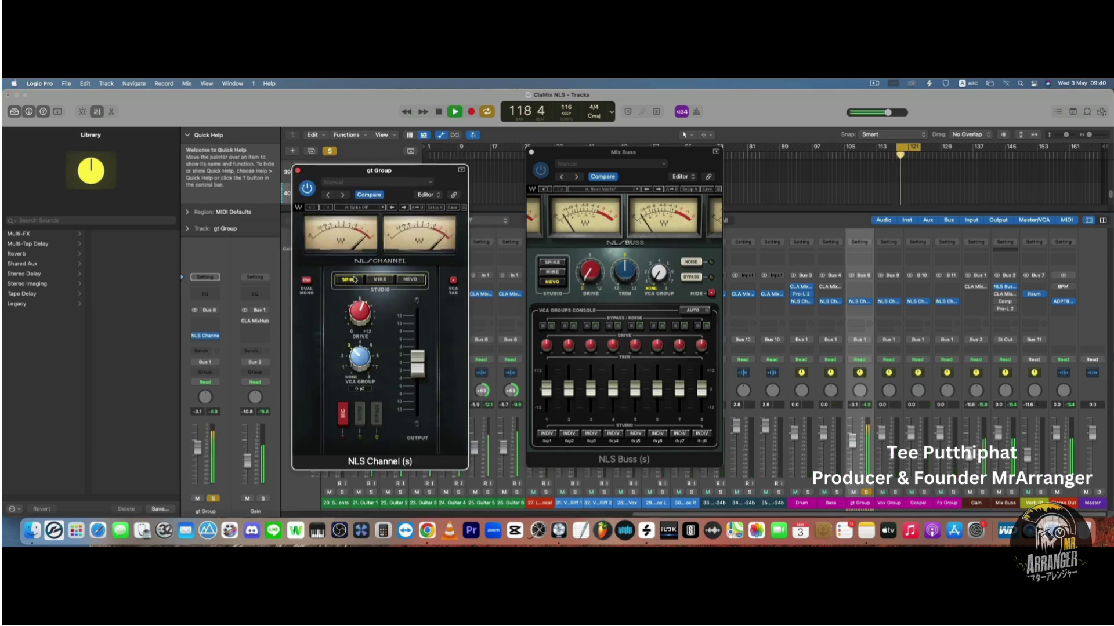
left_click(409, 280)
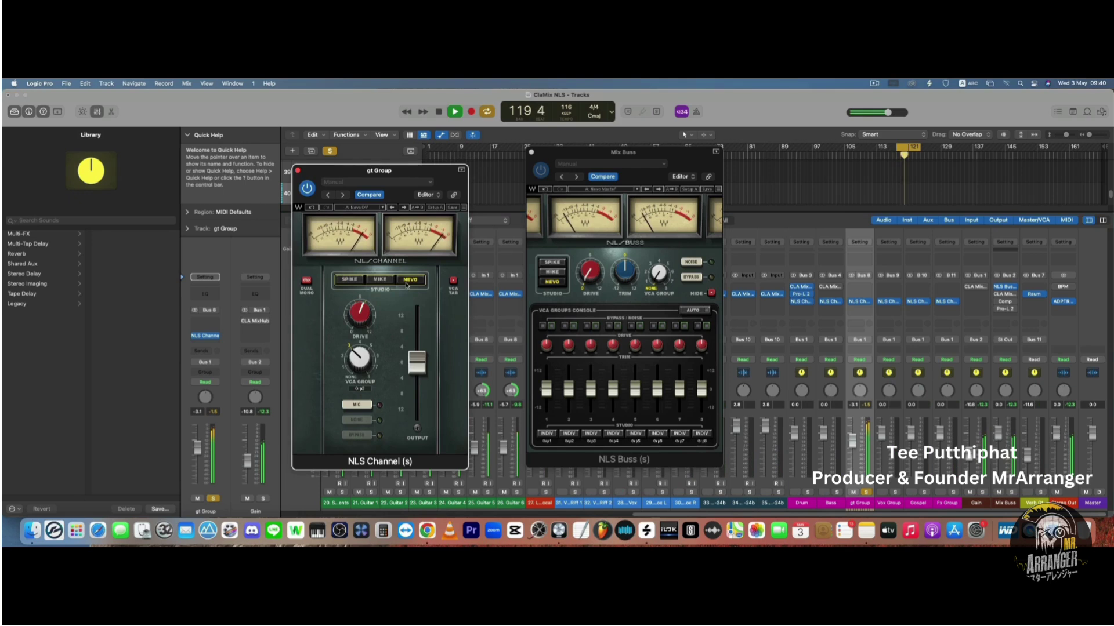
left_click(387, 281)
left_click(350, 280)
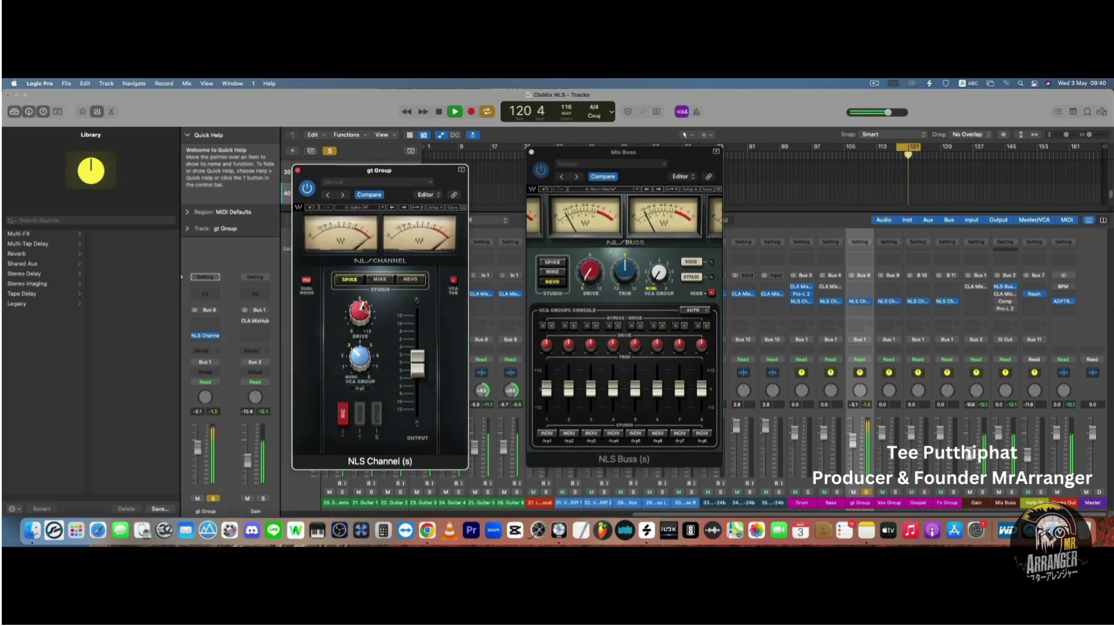
Lower the gt Group NLS Channel's output slightly and compare the guitars with the plug-in bypassed and enabled
left_click_drag(417, 364, 417, 370)
left_click(311, 207)
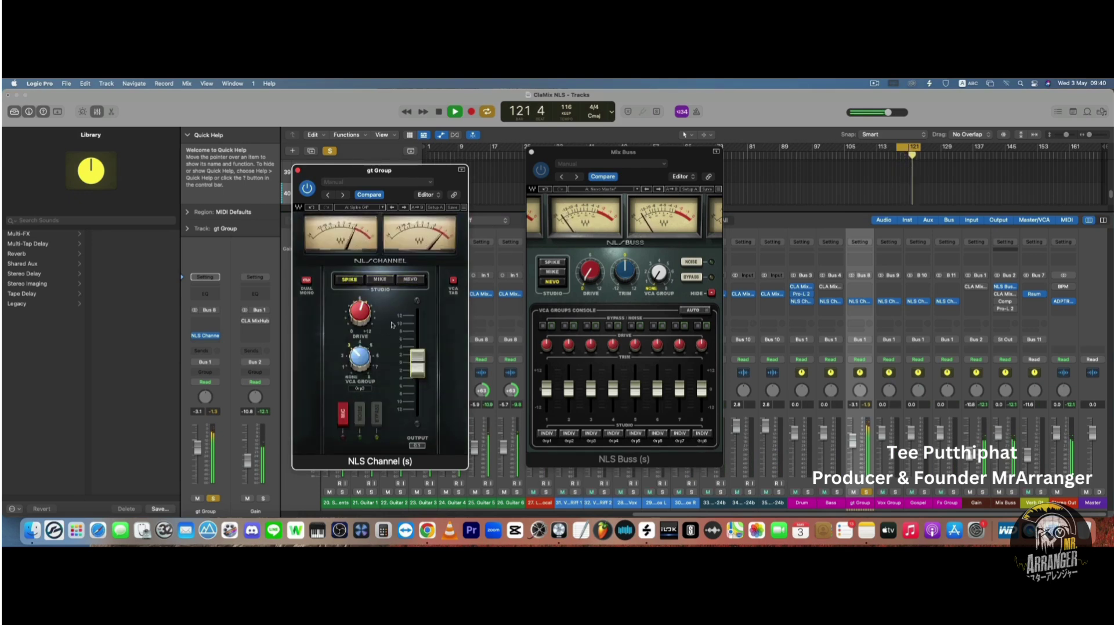
left_click(307, 189)
left_click(307, 189)
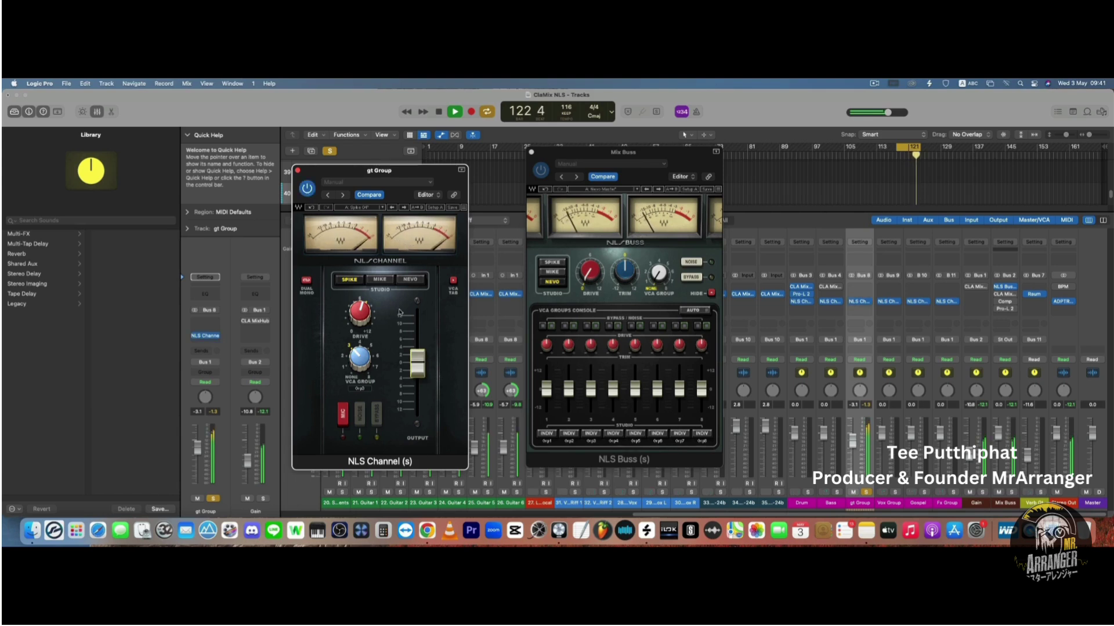
left_click(308, 189)
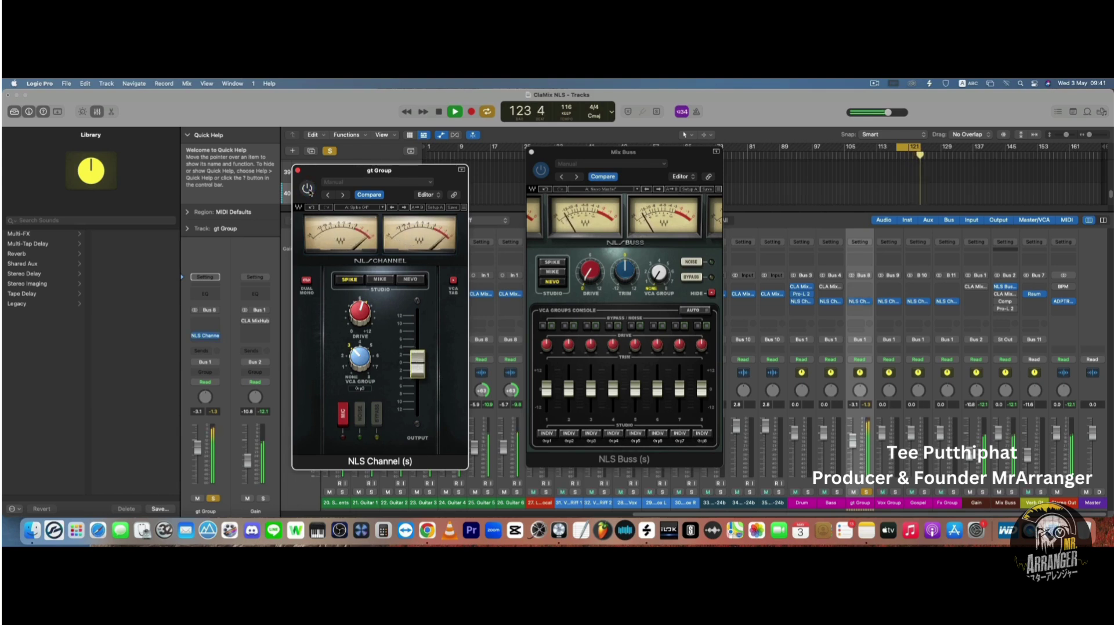
left_click(308, 189)
left_click_drag(422, 362, 421, 365)
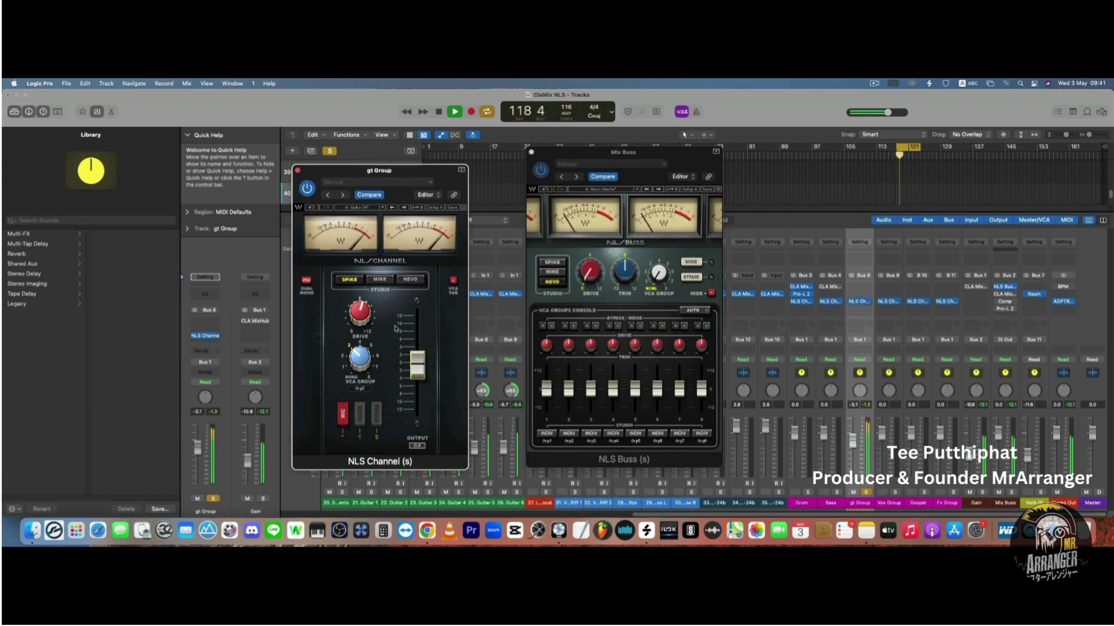
Audition the guitars through Mike and Nevo, reduce the drive a little, and return to the Spike model
left_click(380, 280)
left_click(409, 280)
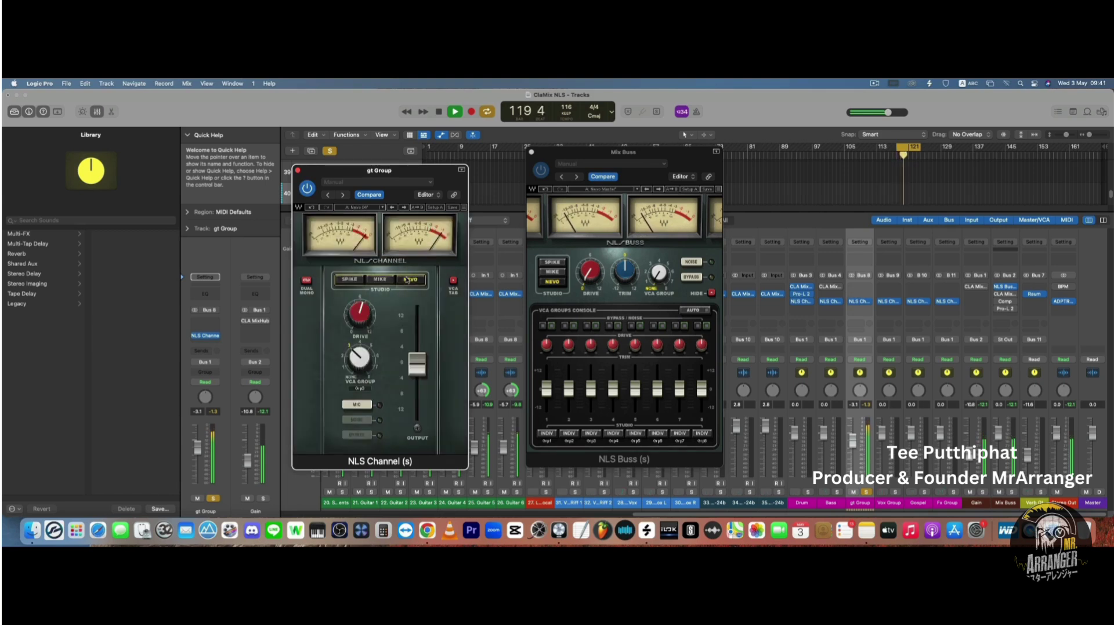
left_click(380, 280)
left_click_drag(365, 319, 365, 323)
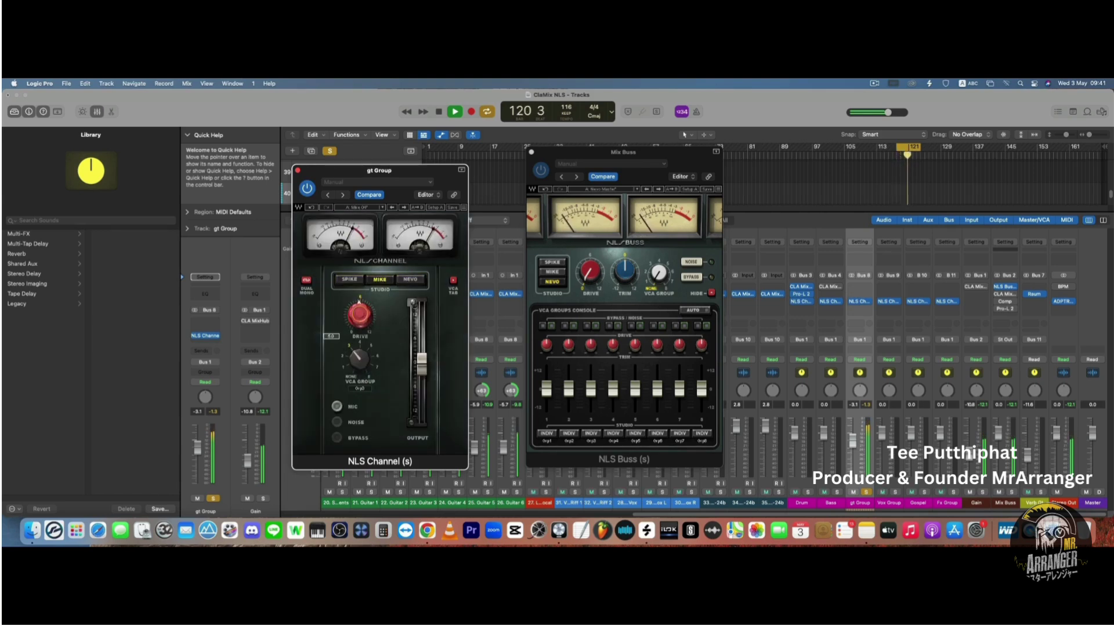
left_click(350, 279)
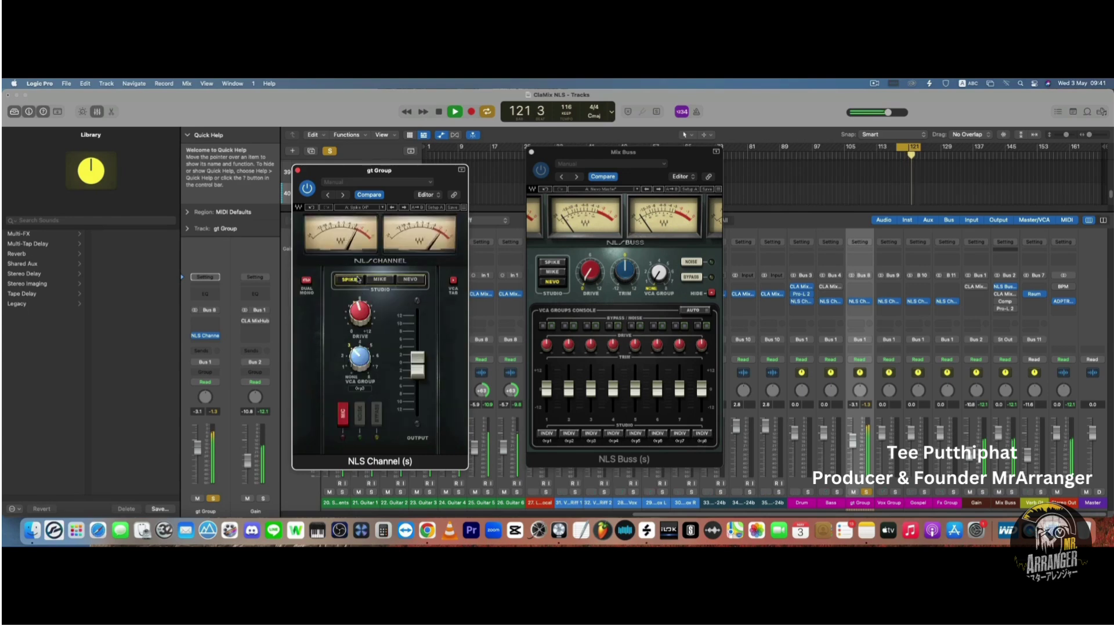
Fine-tune the gt Group NLS Channel's output and drive while comparing the plug-in bypassed and enabled
left_click_drag(417, 369, 417, 367)
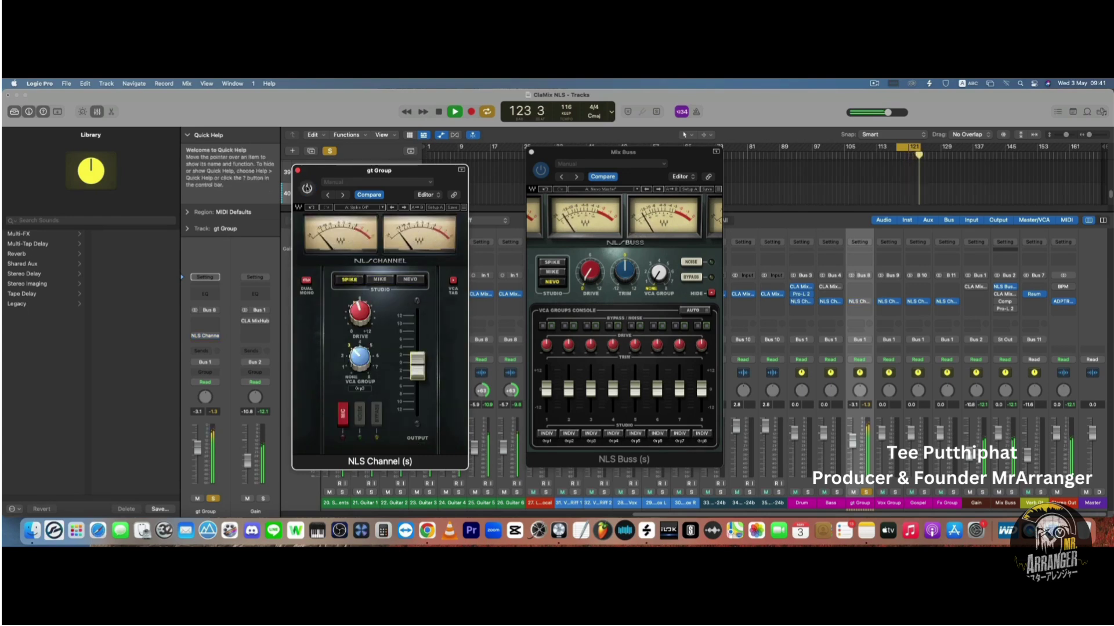
left_click(307, 188)
left_click(306, 188)
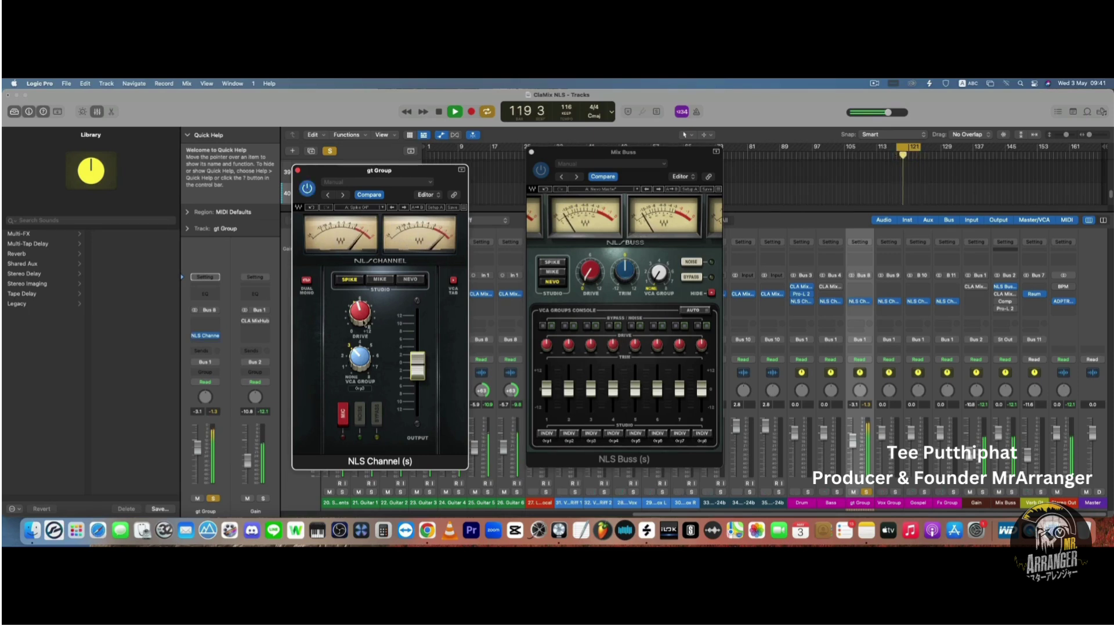
left_click_drag(362, 313, 362, 312)
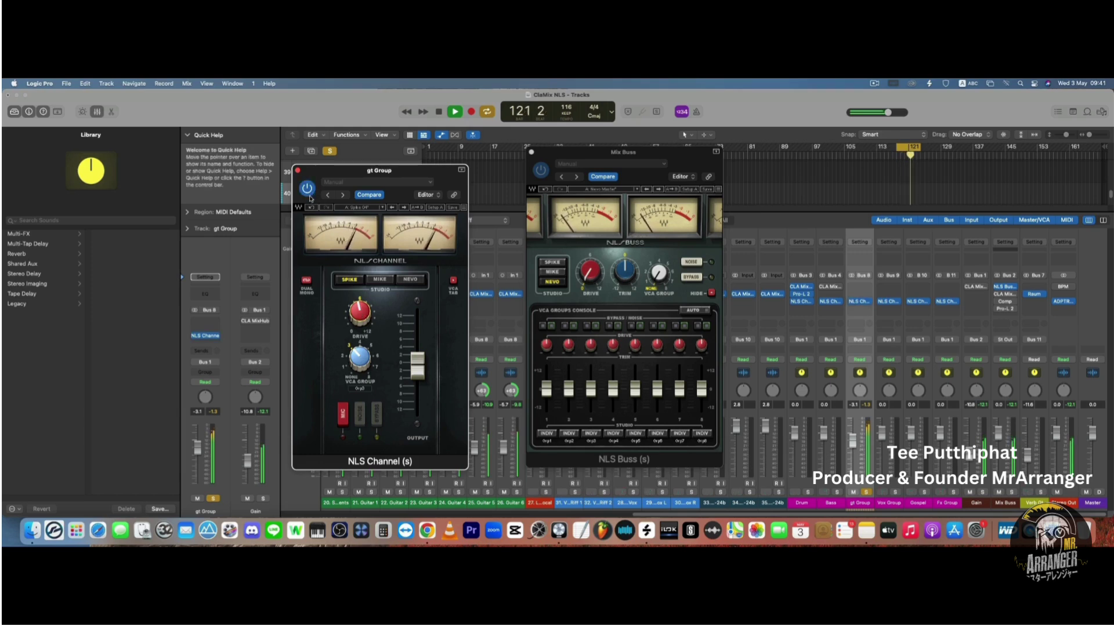
Take the gt Group out of solo and raise its mixer volume fader to -2.9 dB
left_click(853, 444)
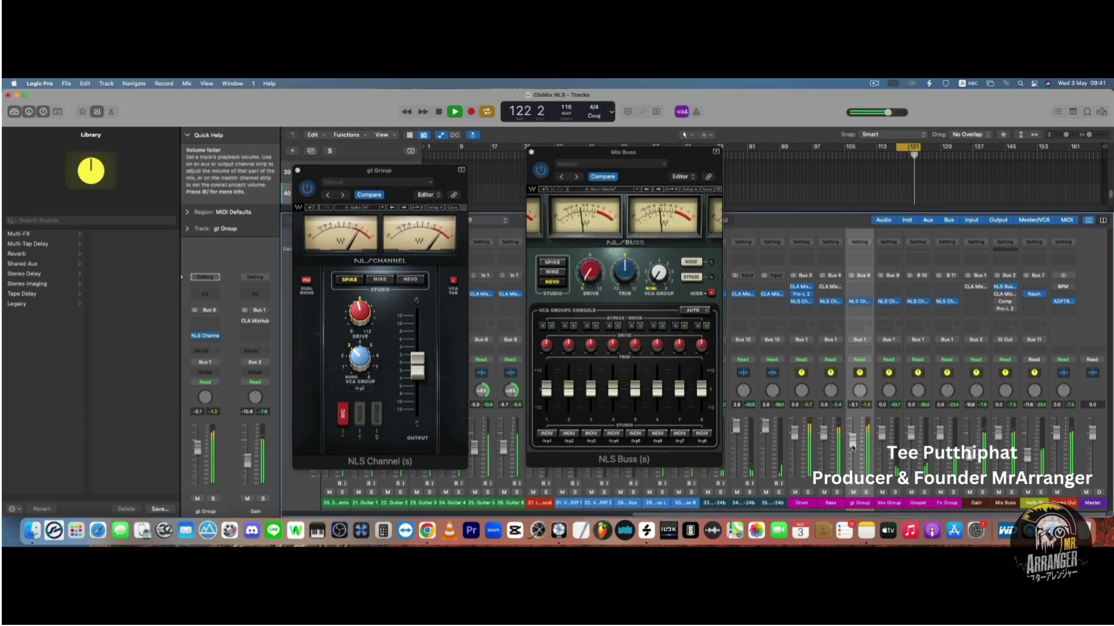
left_click_drag(852, 446, 852, 445)
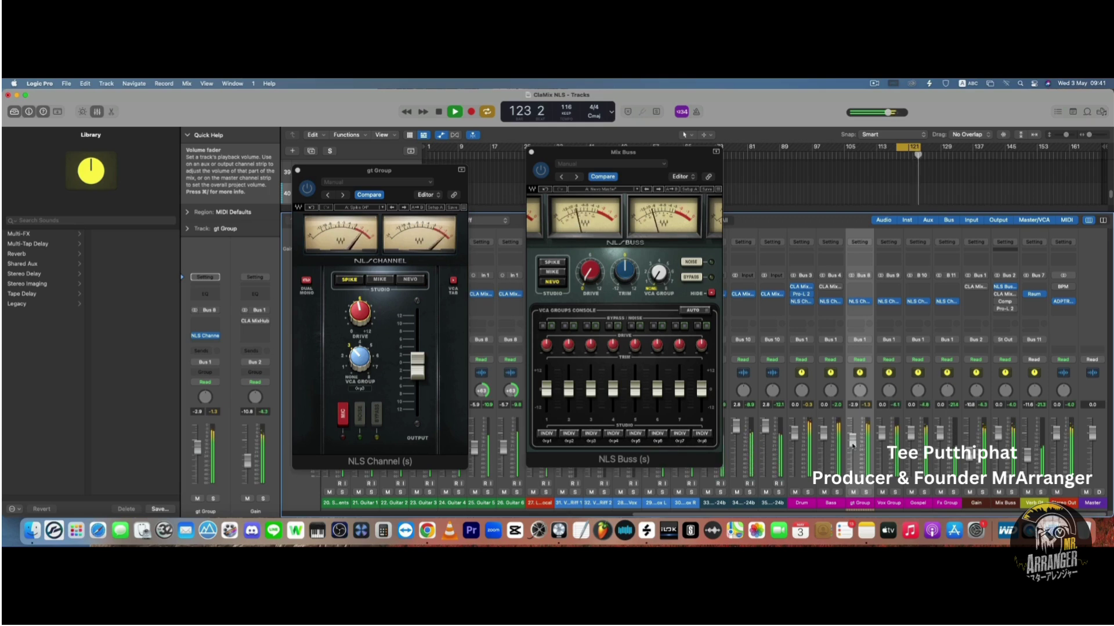
Solo the Vox Group and set its NLS Channel to the Mike model, fine-tuning the drive during playback
key("space")
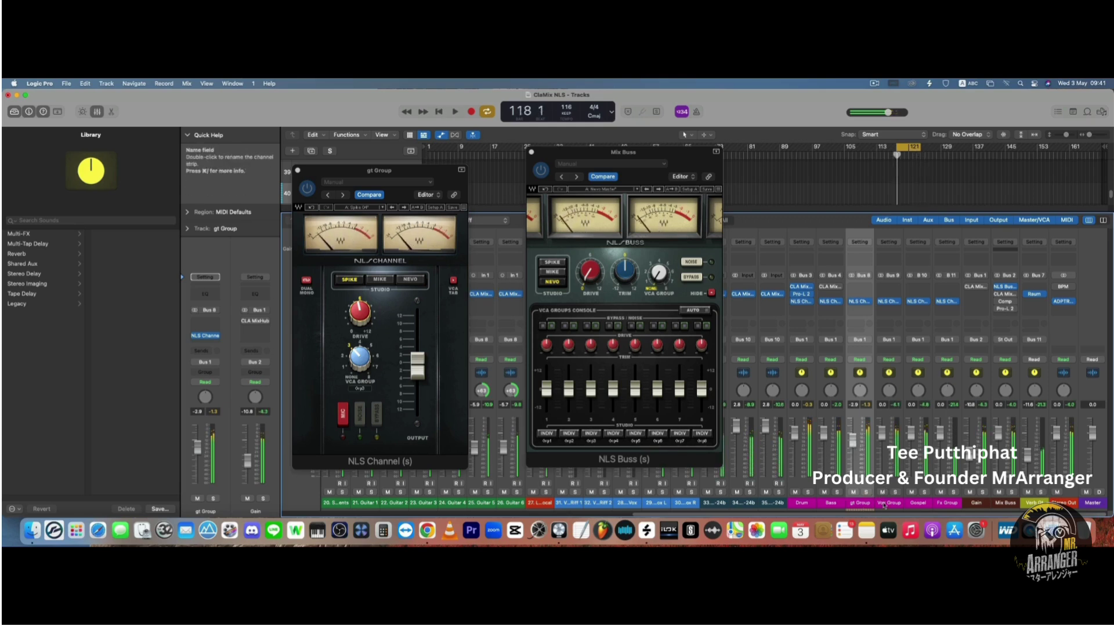
left_click(883, 500)
left_click(894, 492)
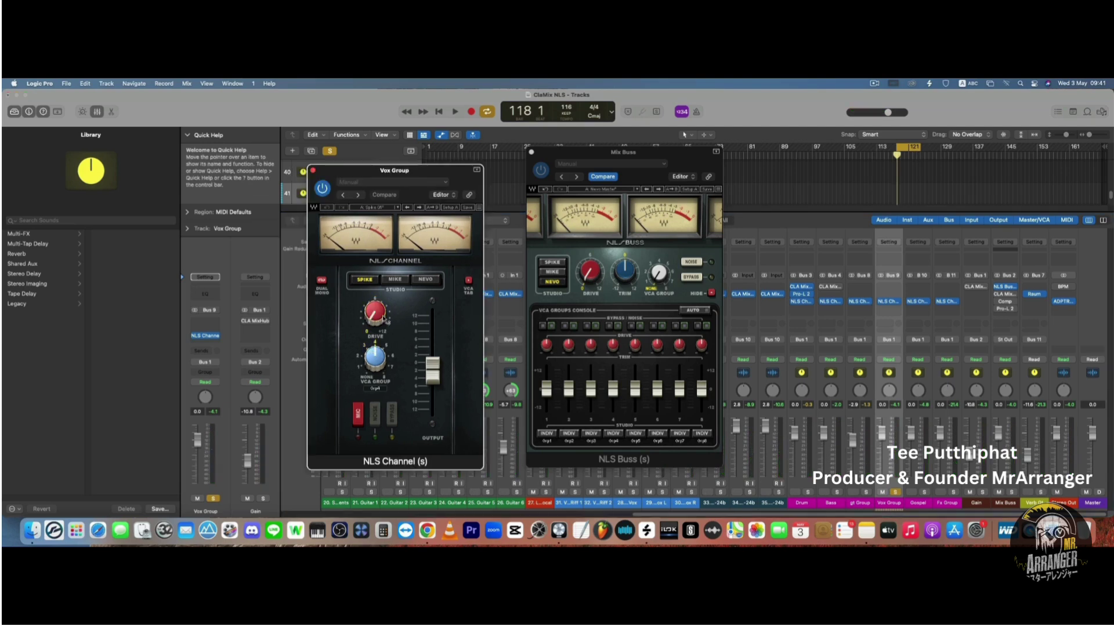
key("space")
left_click_drag(387, 318, 386, 316)
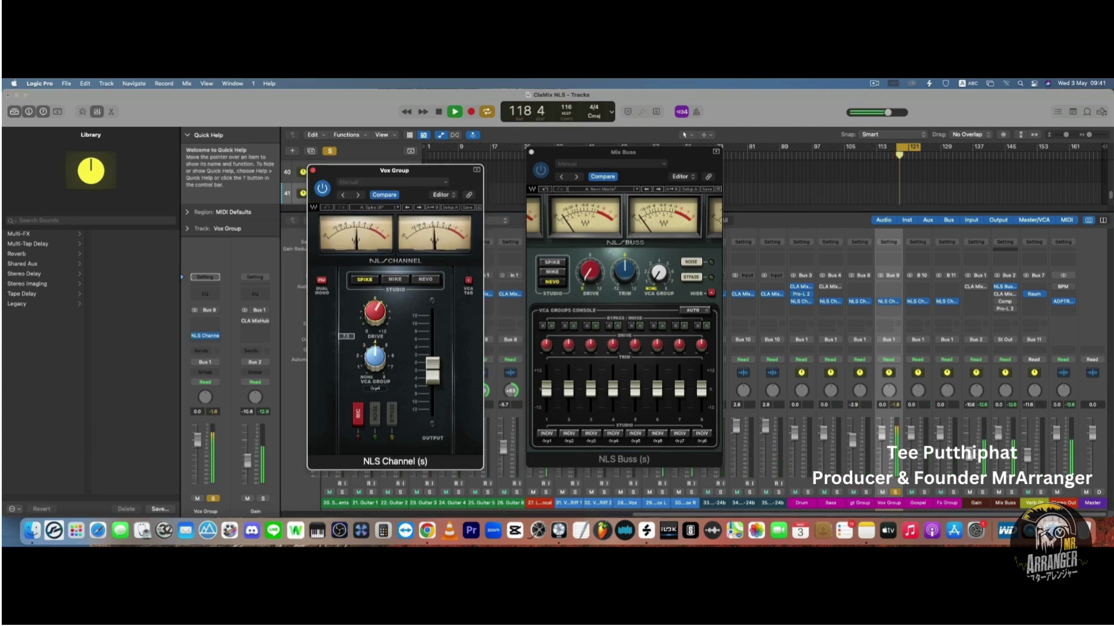
left_click(402, 281)
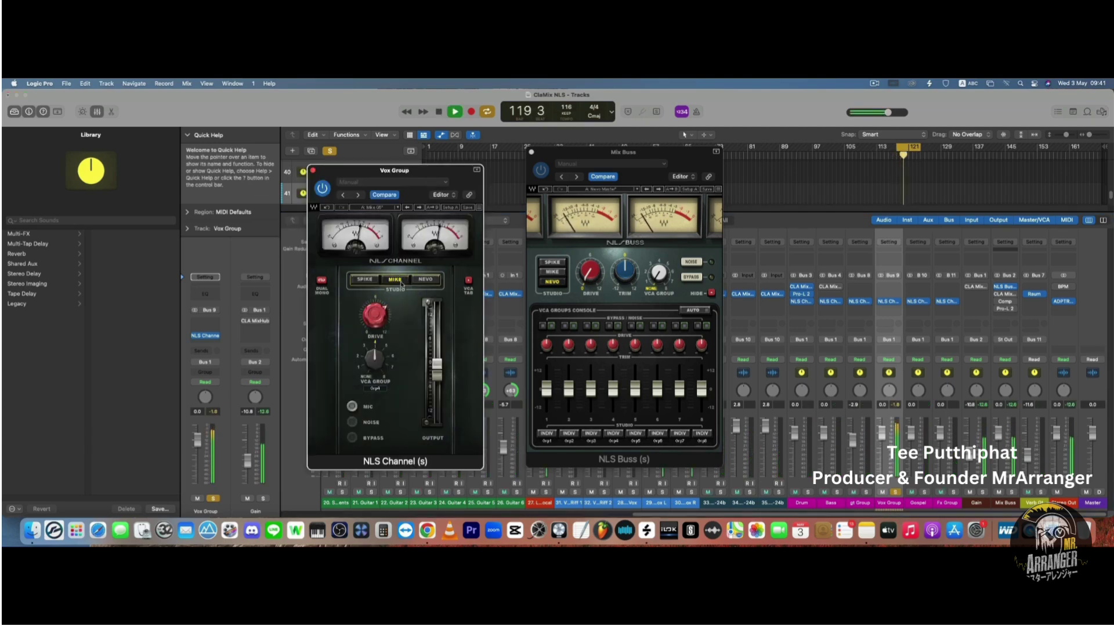
left_click_drag(375, 316, 374, 312)
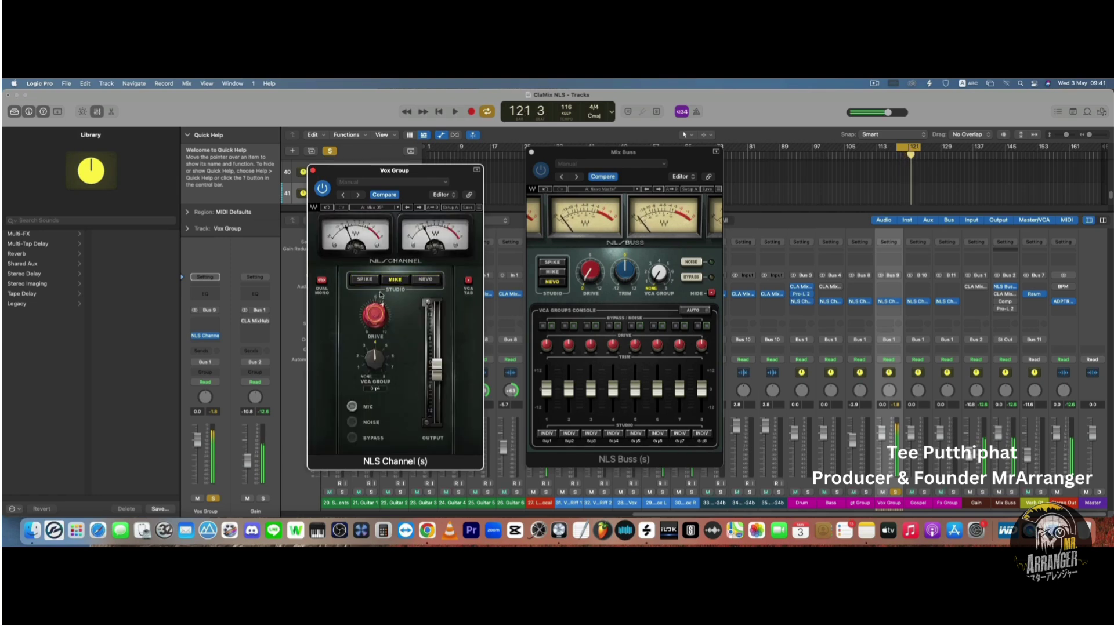
Compare the soloed vocals with the NLS Channel bypassed and enabled, and take the Vox Group out of solo
left_click(322, 189)
left_click(323, 189)
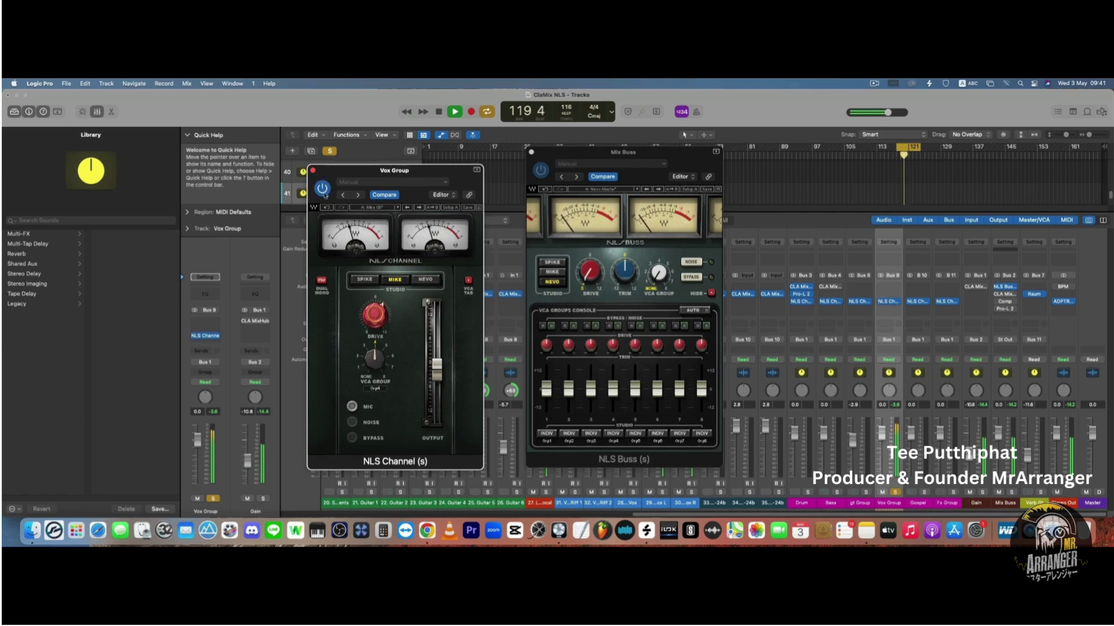
left_click(325, 192)
left_click(326, 194)
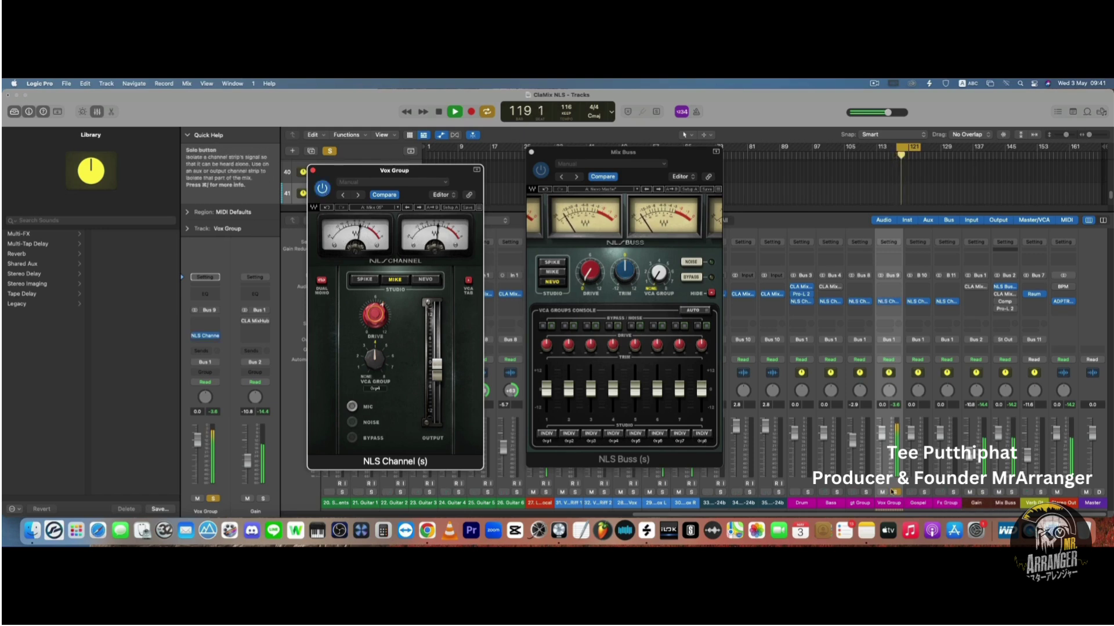
left_click(895, 493)
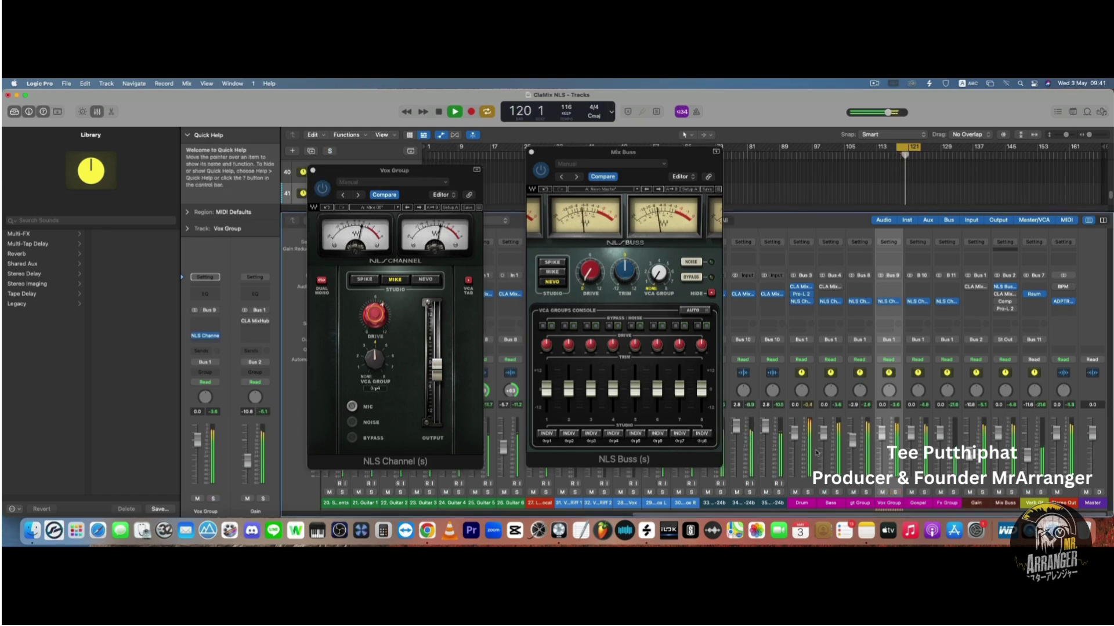
Solo the Gospel group and audition its NLS Channel through Mike and Nevo, returning to Spike
key("space")
left_click(918, 503)
key("s")
key("space")
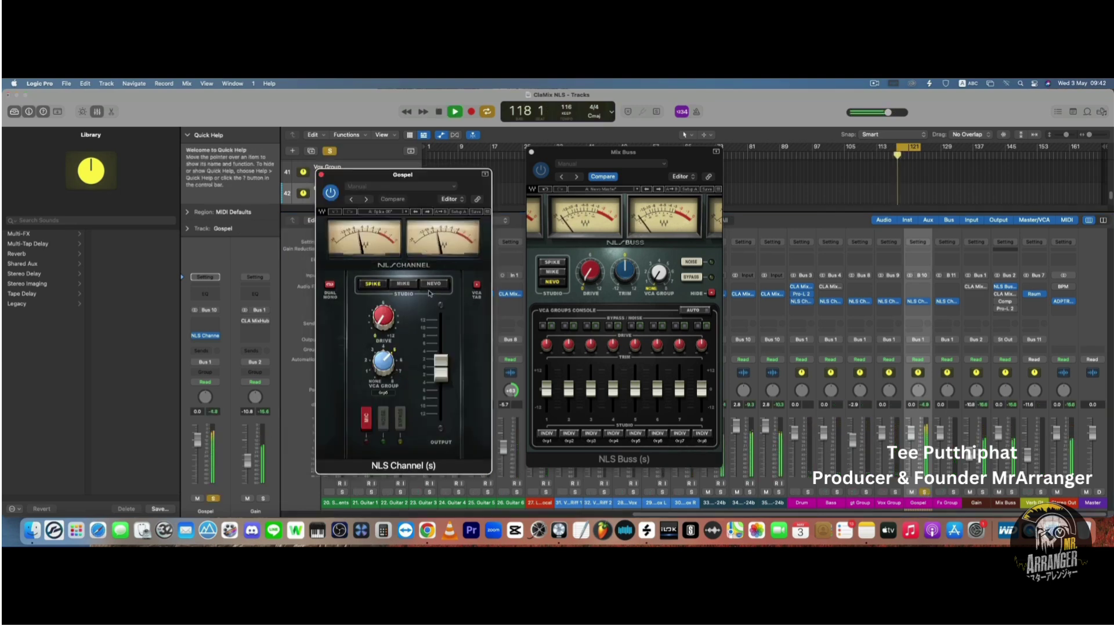
left_click(404, 285)
left_click(432, 285)
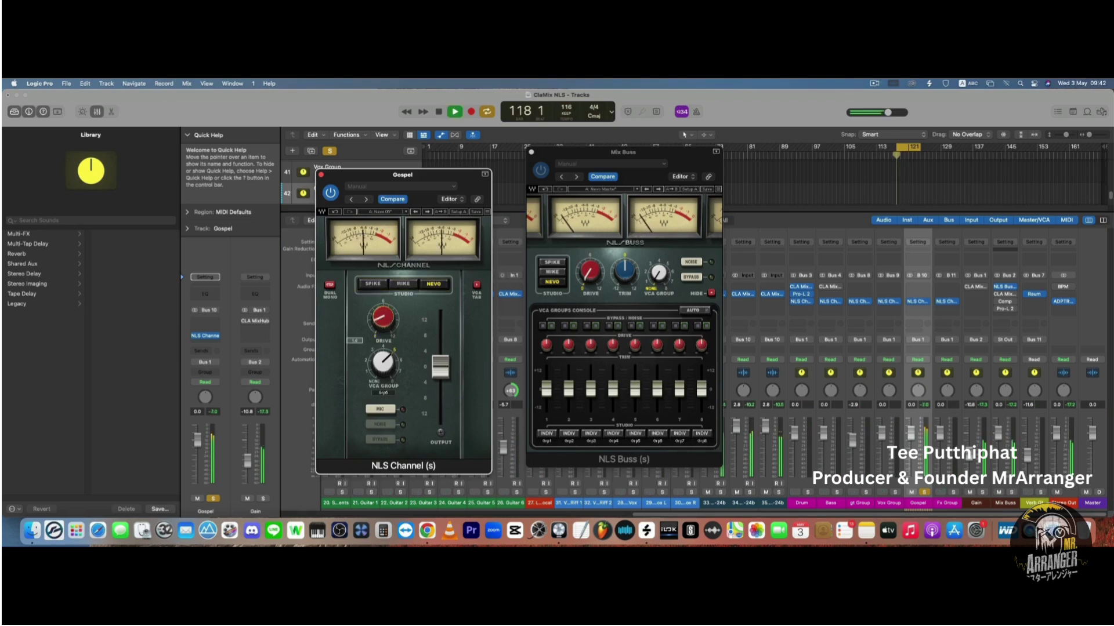
left_click(404, 284)
left_click(374, 284)
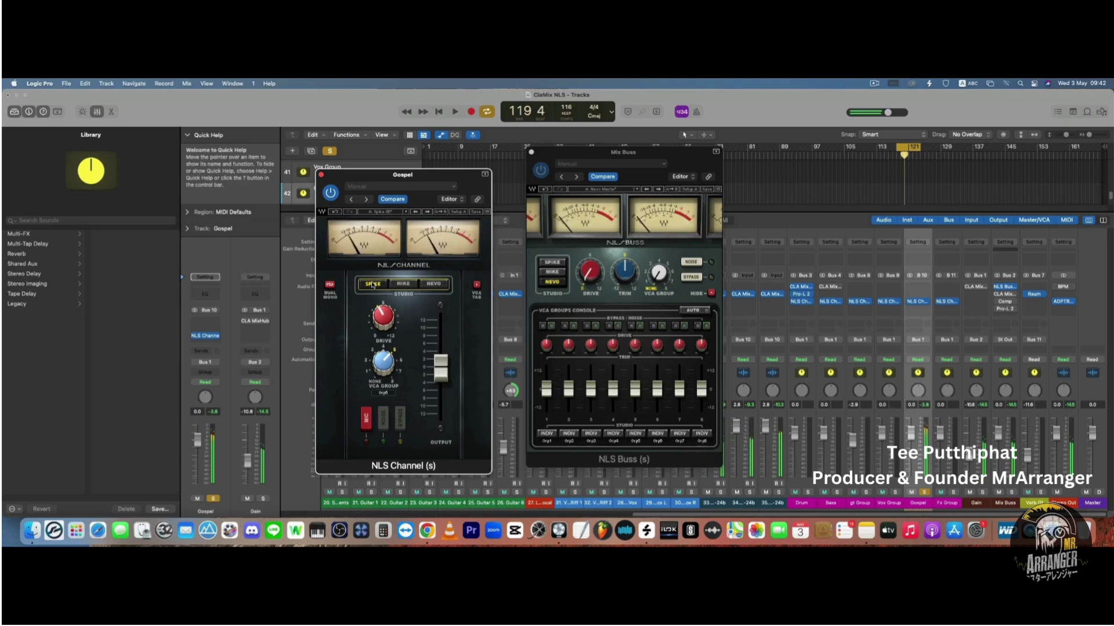
Take the Gospel group out of solo and compare Mike, Nevo and Spike in the full mix, settling on Mike
left_click(924, 492)
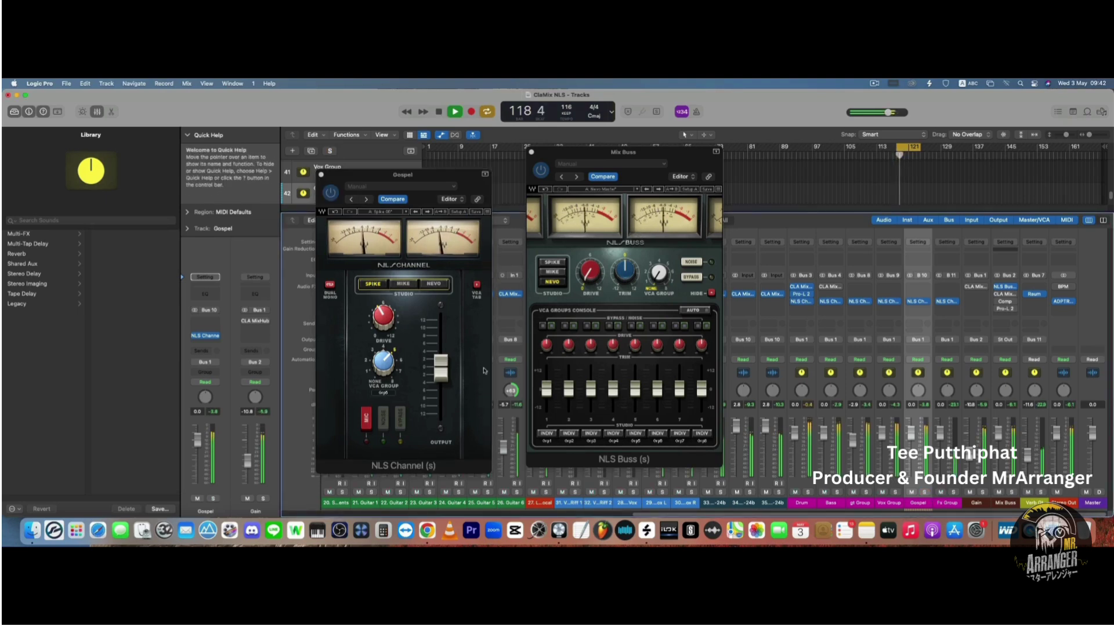
left_click(404, 284)
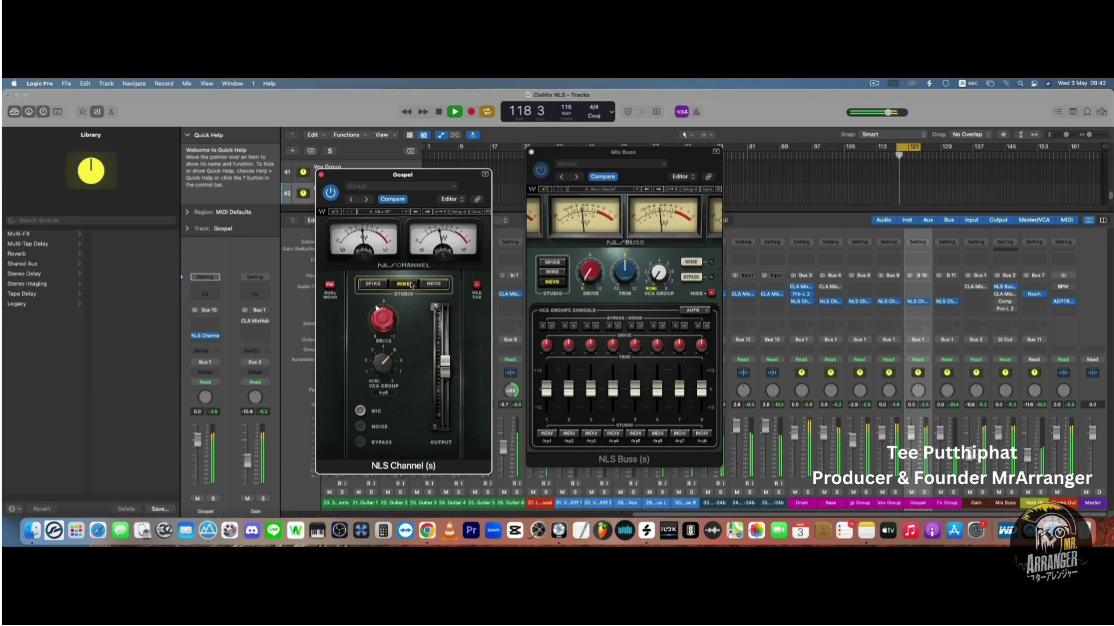
left_click(433, 285)
left_click(374, 284)
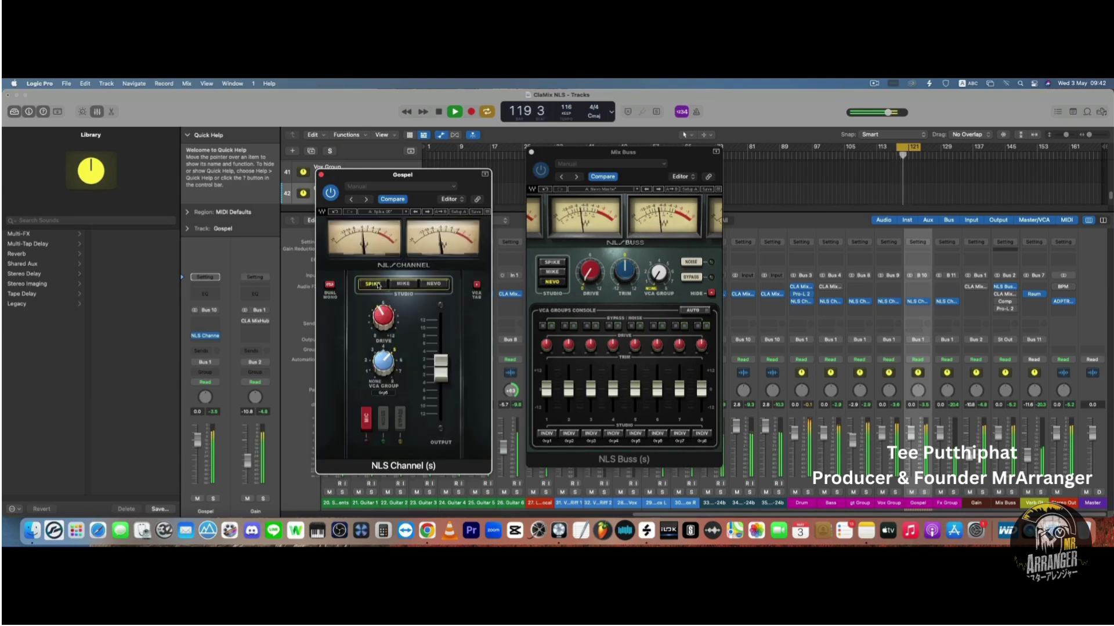
left_click(401, 285)
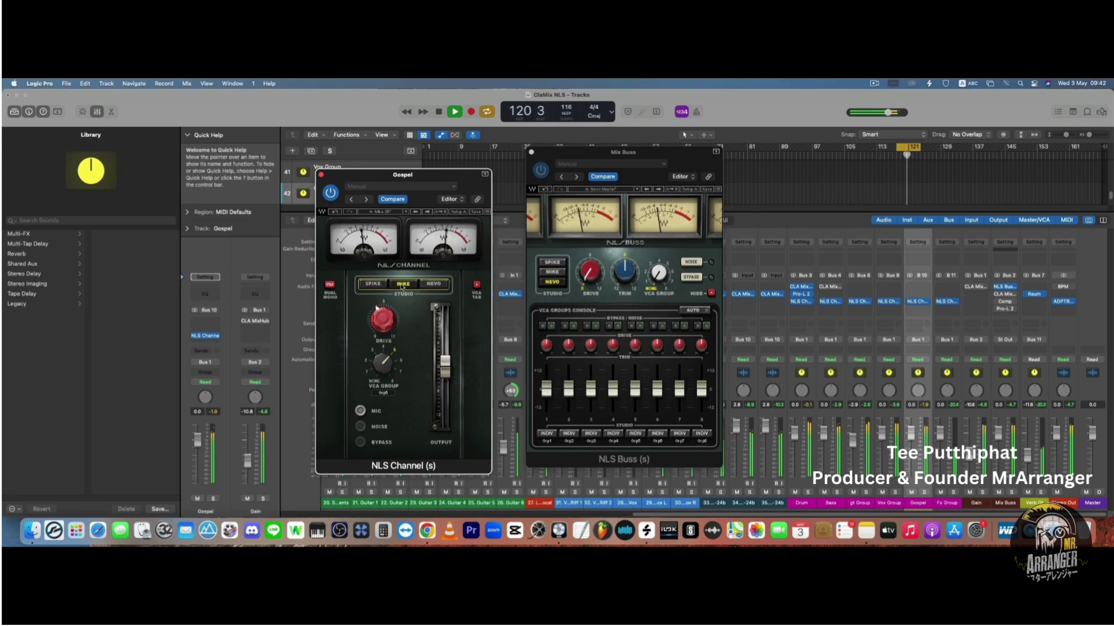
key("space")
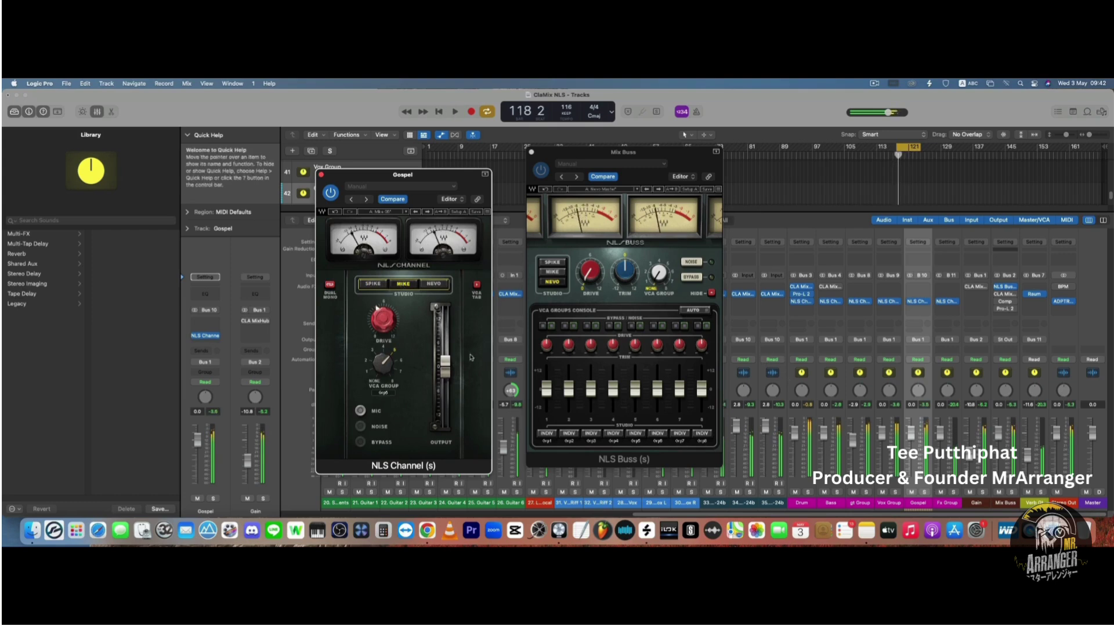
Solo the Gospel group with cycle playback on and compare its NLS Channel's Spike and Mike models, ending on Mike
double_click(883, 156)
key("c")
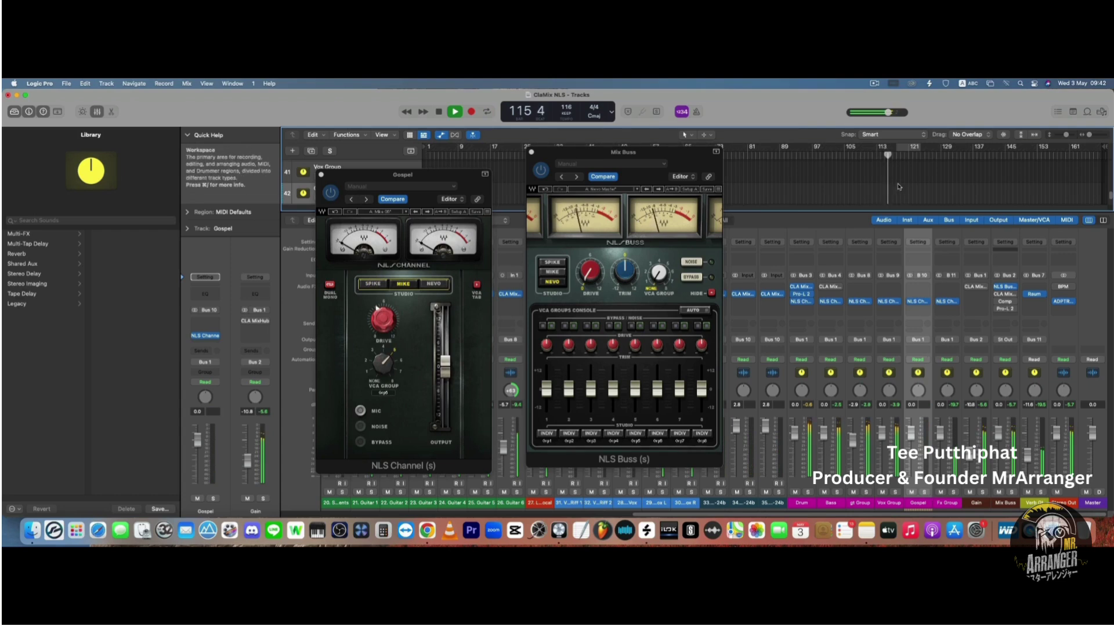
left_click(901, 148)
left_click(924, 492)
key("space")
key("space")
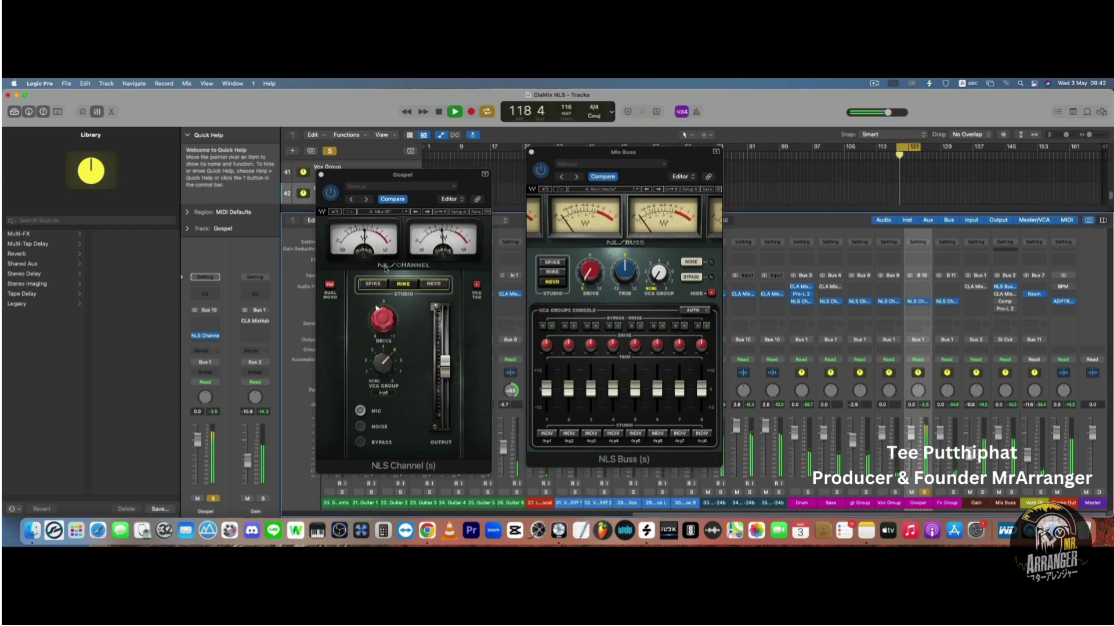
left_click(383, 287)
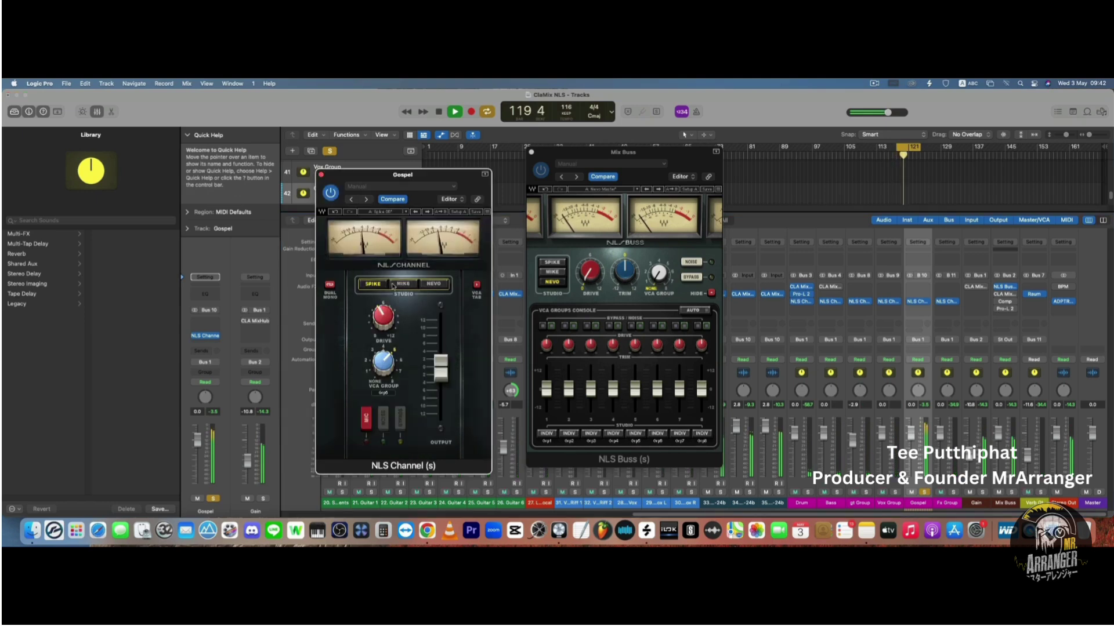
left_click(392, 284)
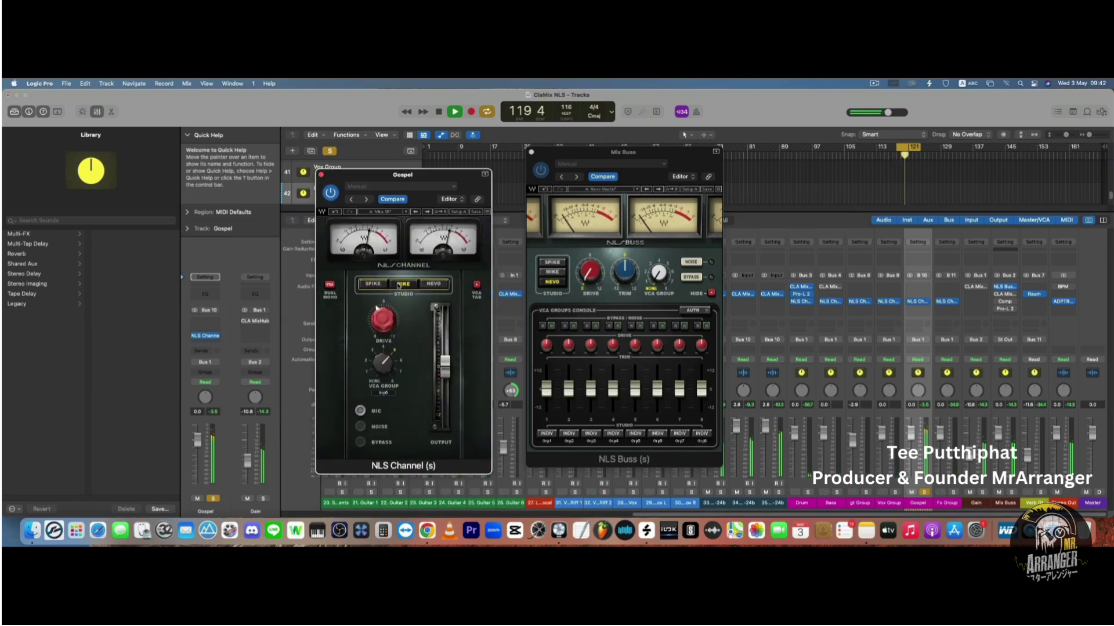
Compare the Gospel NLS Channel bypassed and enabled, lower its output slightly, and return to the full mix
left_click(332, 193)
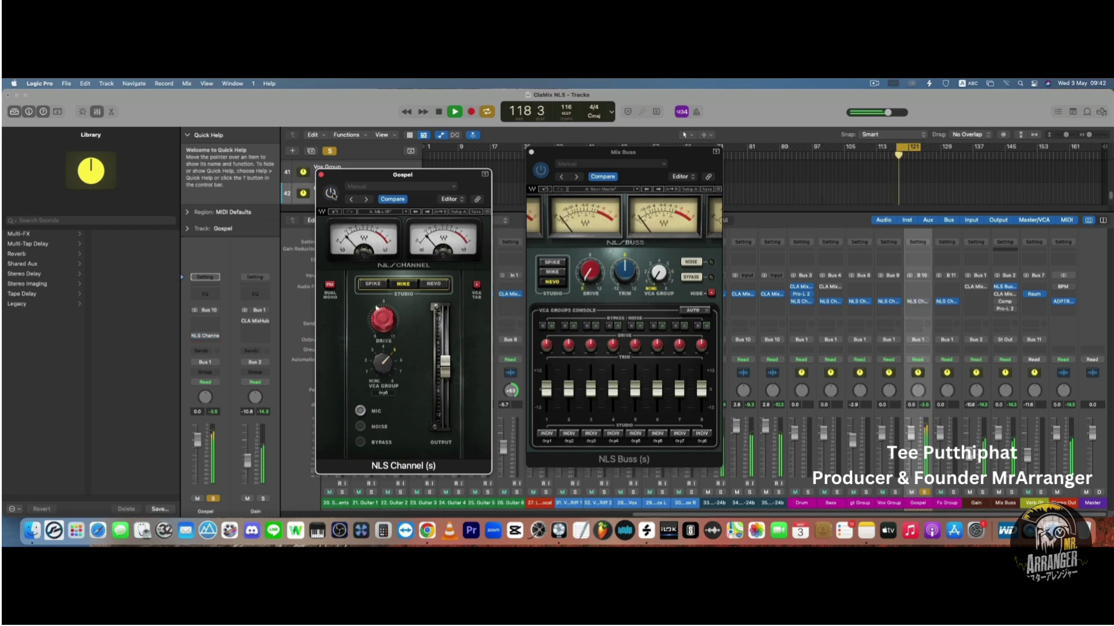
left_click(331, 193)
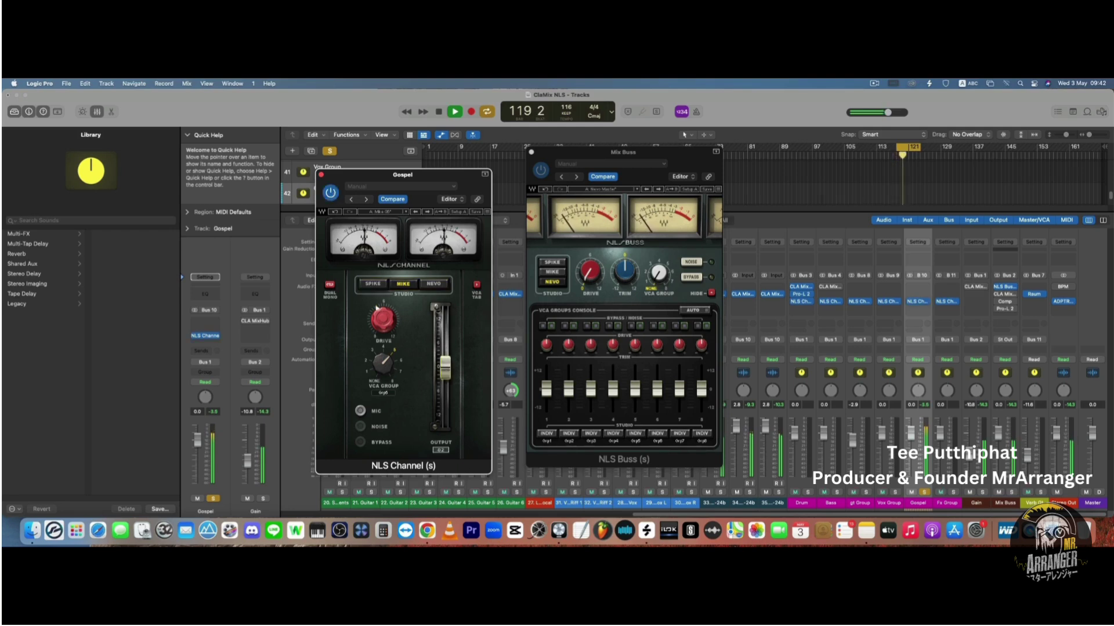
left_click(923, 492)
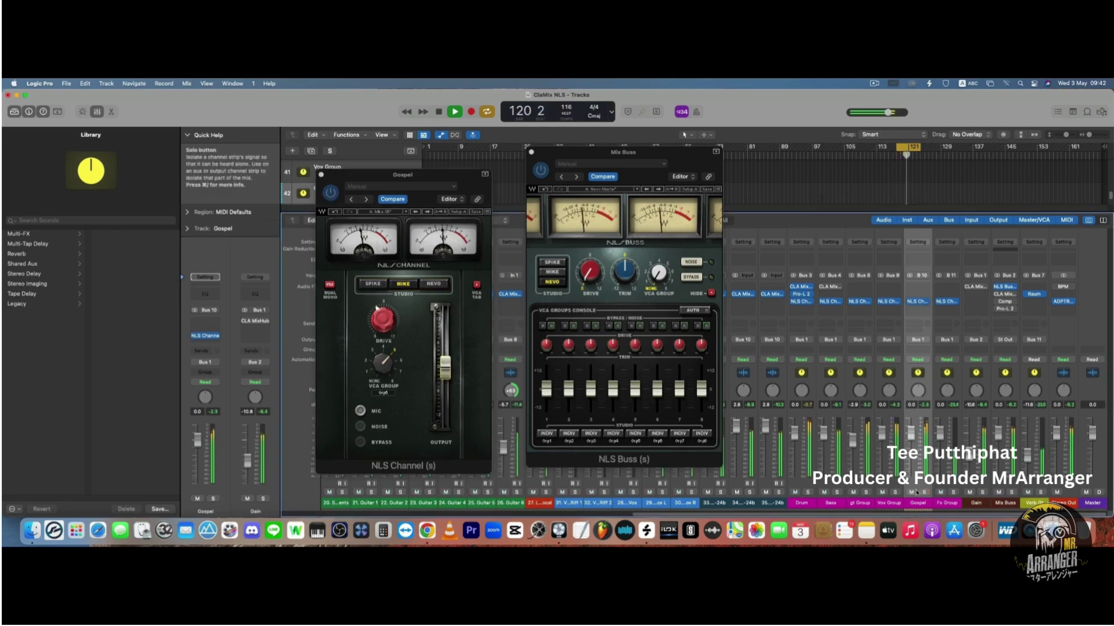
key("space")
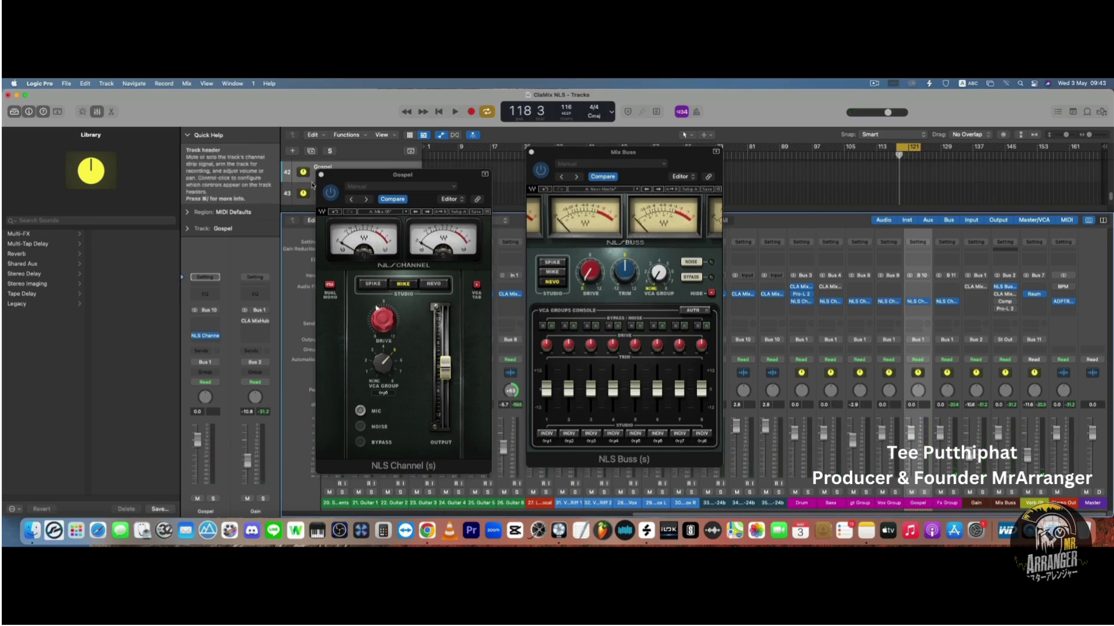
Replace the Gospel plug-in window with the Fx Group's NLS Channel and solo the Fx Group
left_click(320, 174)
left_click(927, 326)
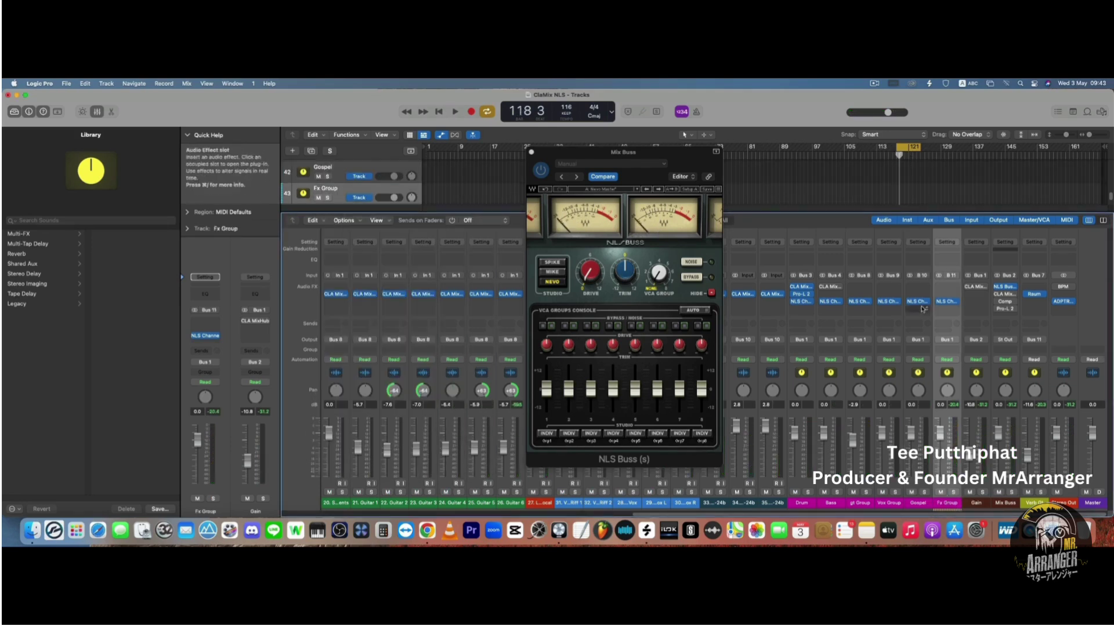
left_click(948, 301)
key("space")
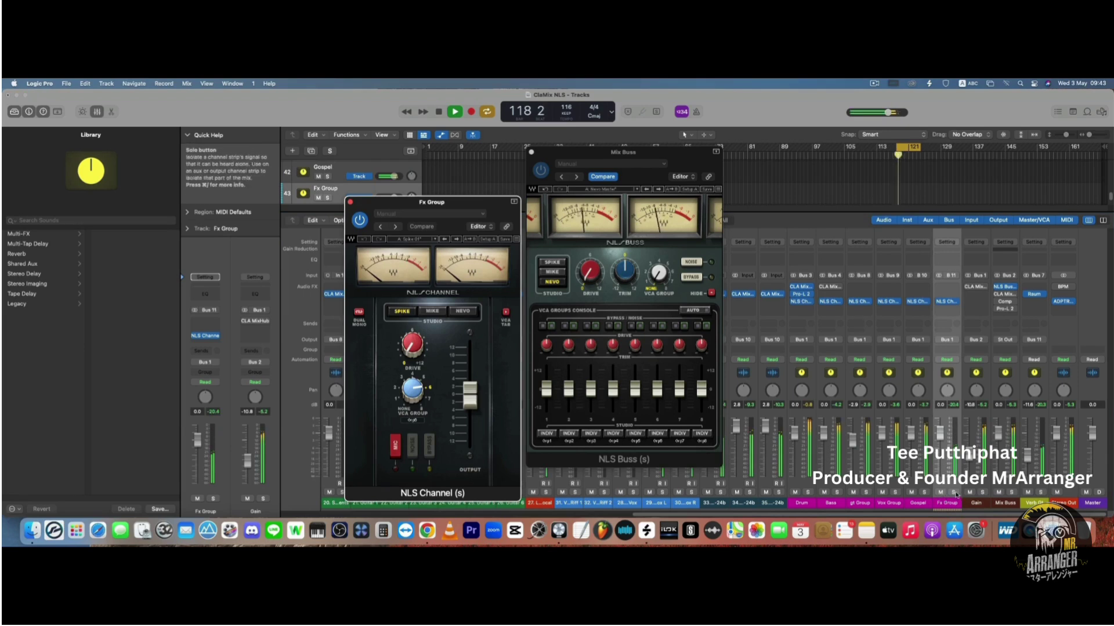
left_click(954, 493)
left_click_drag(426, 202, 386, 157)
Set the Fx Group's NLS Channel to Nevo, fine-tuning the drive and lowering the output slightly
left_click_drag(371, 288, 371, 289)
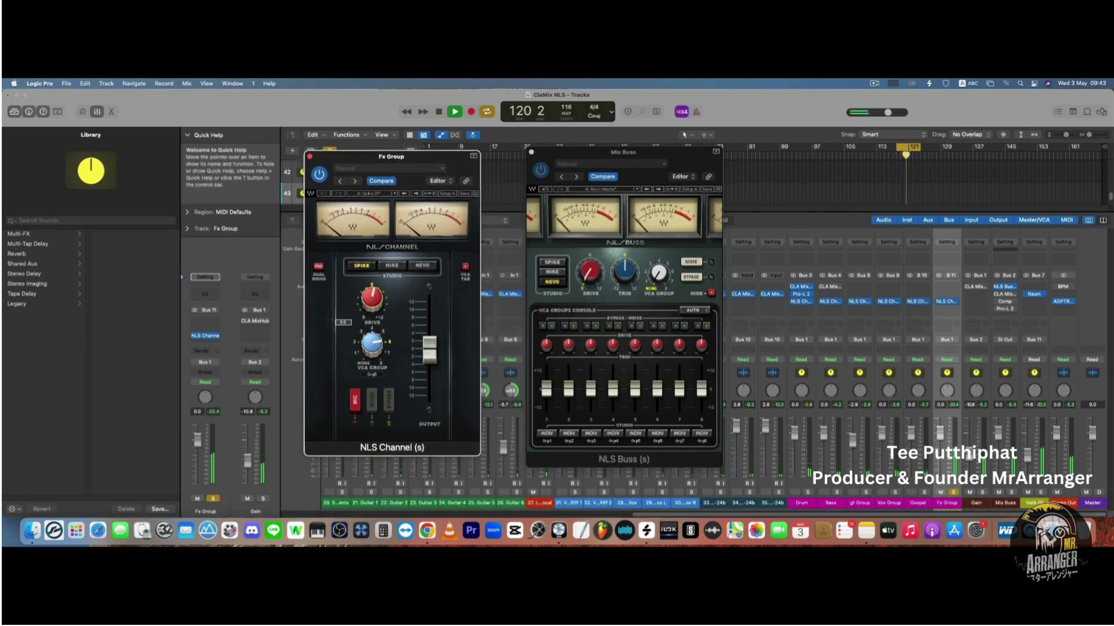
left_click(408, 267)
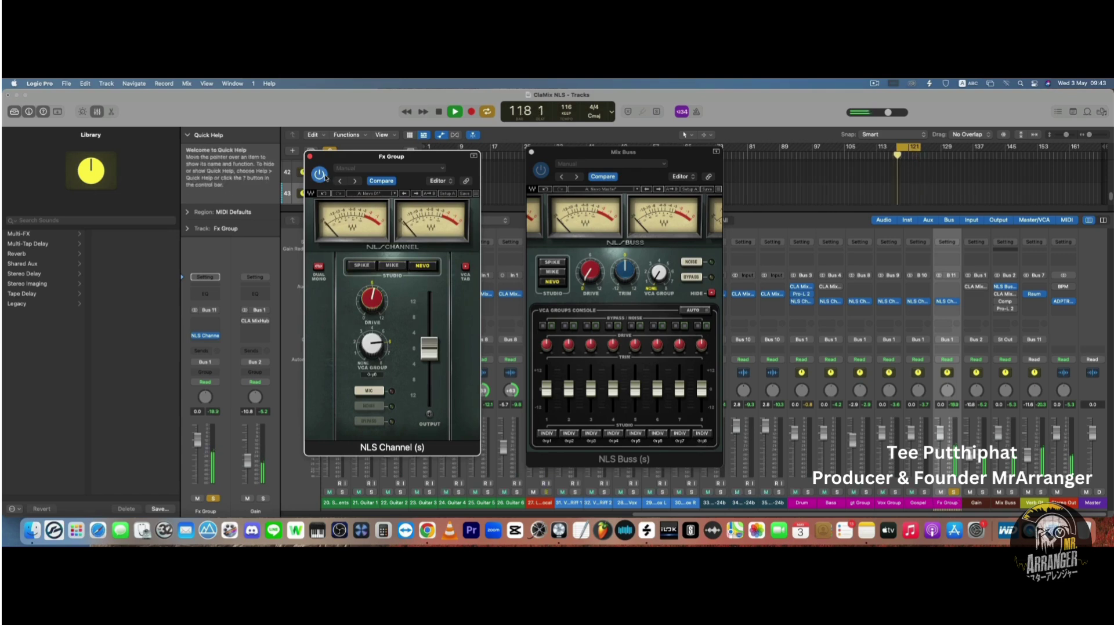
left_click_drag(430, 348, 429, 354)
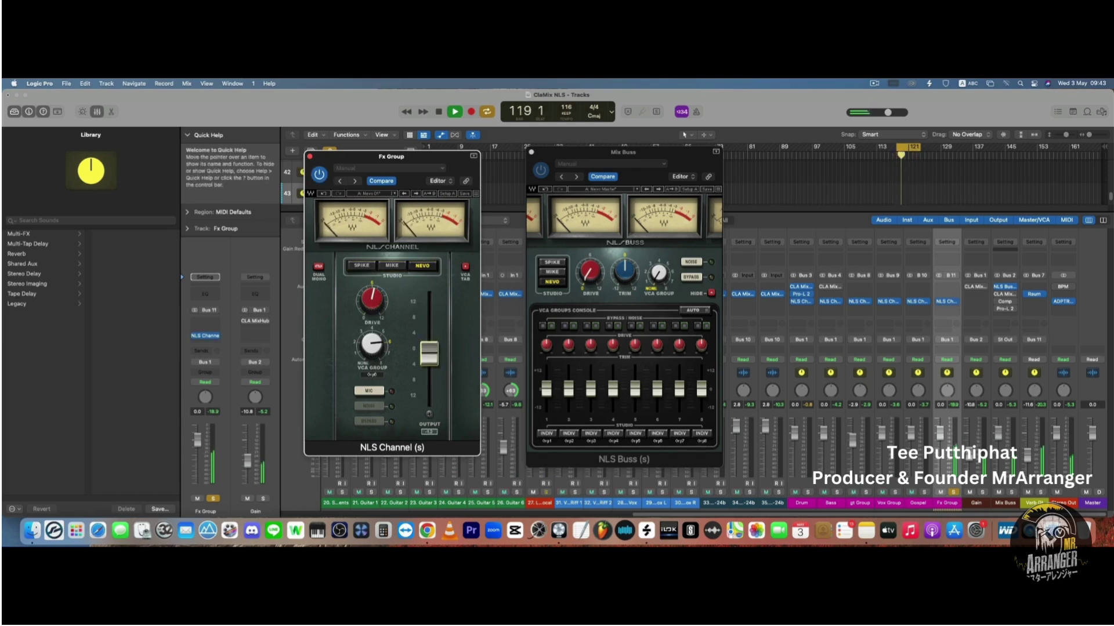
Compare the Fx Group with its NLS Channel bypassed and enabled, and take it out of solo
left_click(320, 179)
left_click(321, 177)
left_click(953, 492)
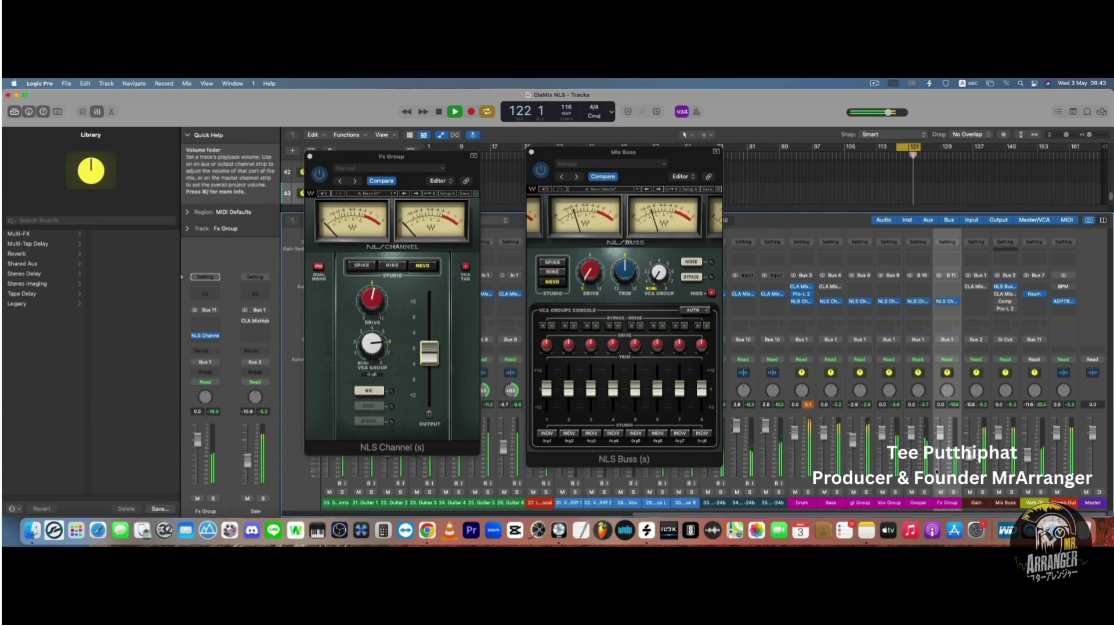
Reset the Drum channel's peak level reading and bring the Mix Buss NLS Buss window forward, stopping playback
left_click(806, 406)
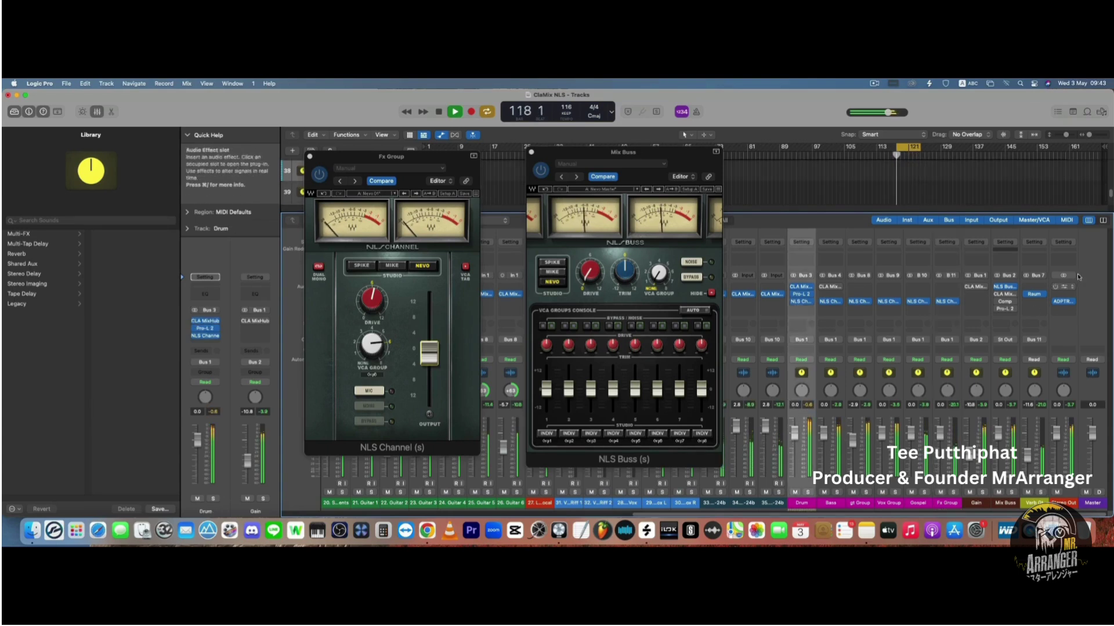
left_click(1008, 286)
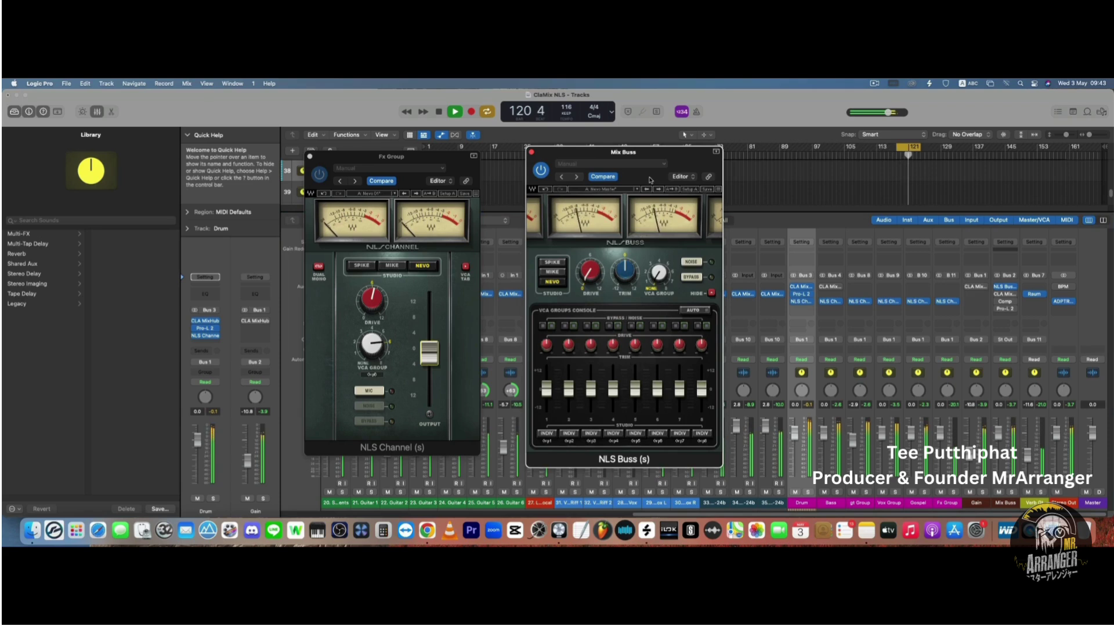
key("space")
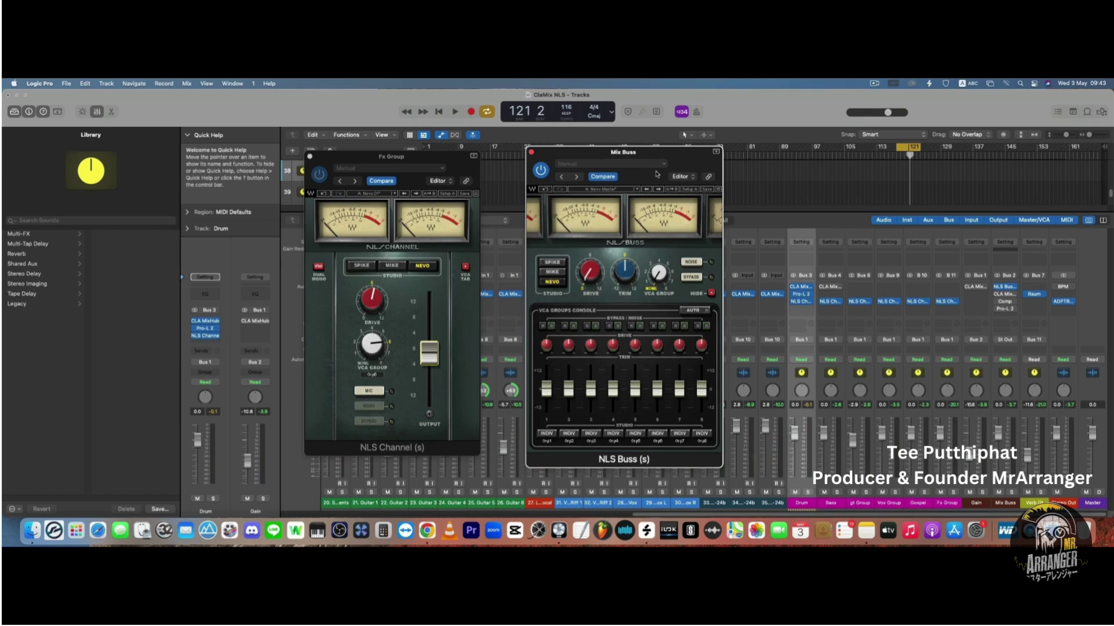
left_click_drag(657, 156, 655, 153)
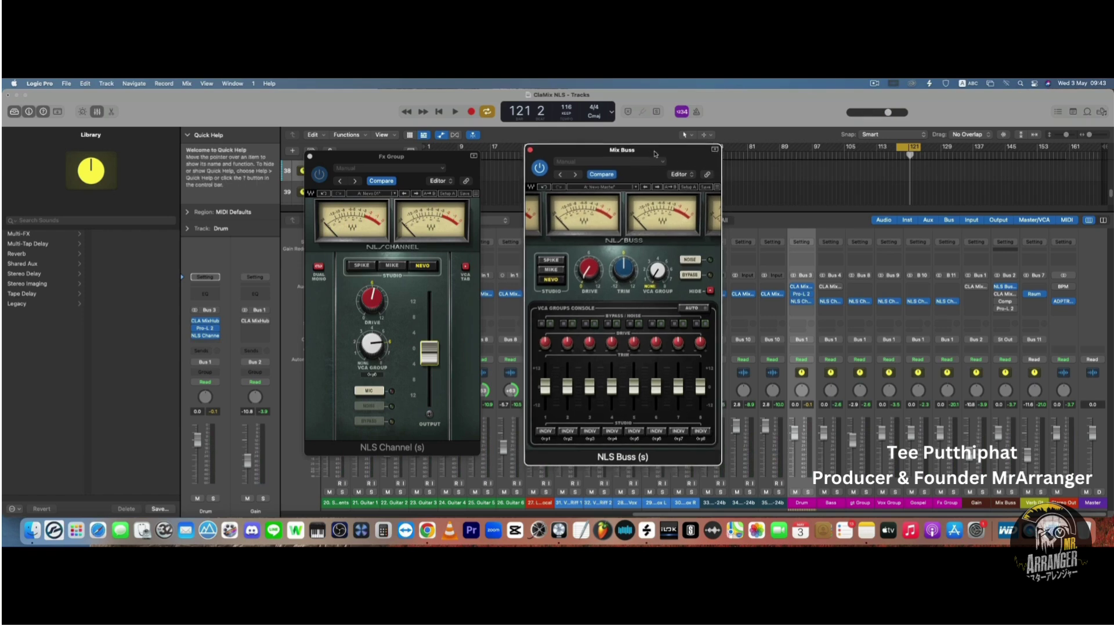